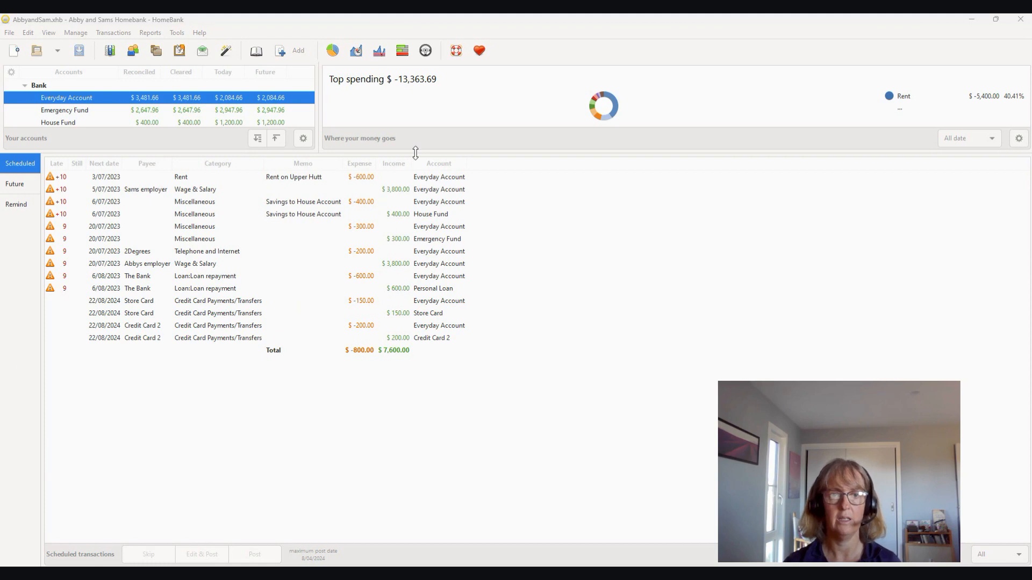
- Enlarge the accounts overview to show all accounts and open the Credit Card account's transactions
left_click_drag(416, 153, 392, 283)
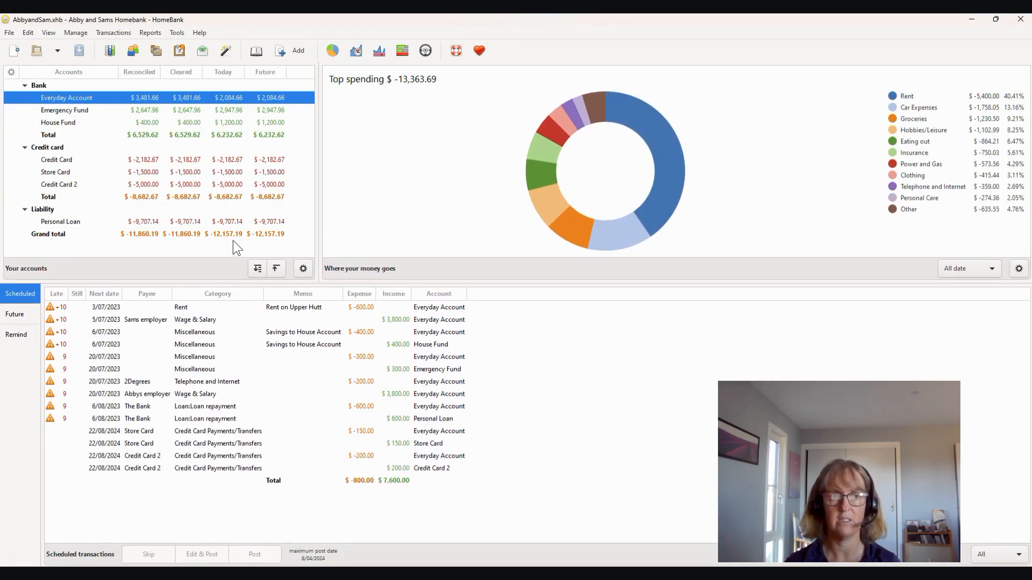
left_click(59, 162)
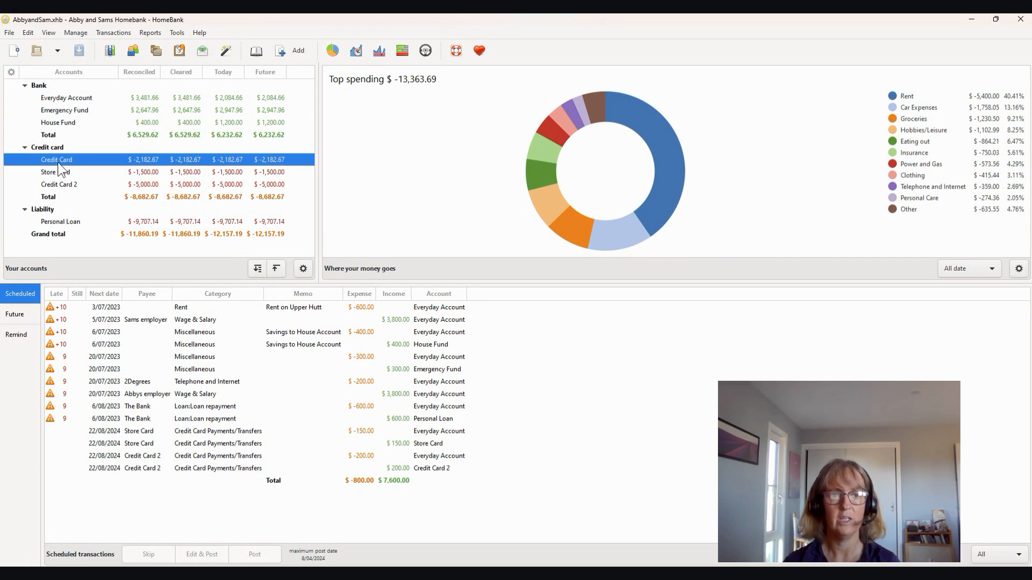
double_click(60, 169)
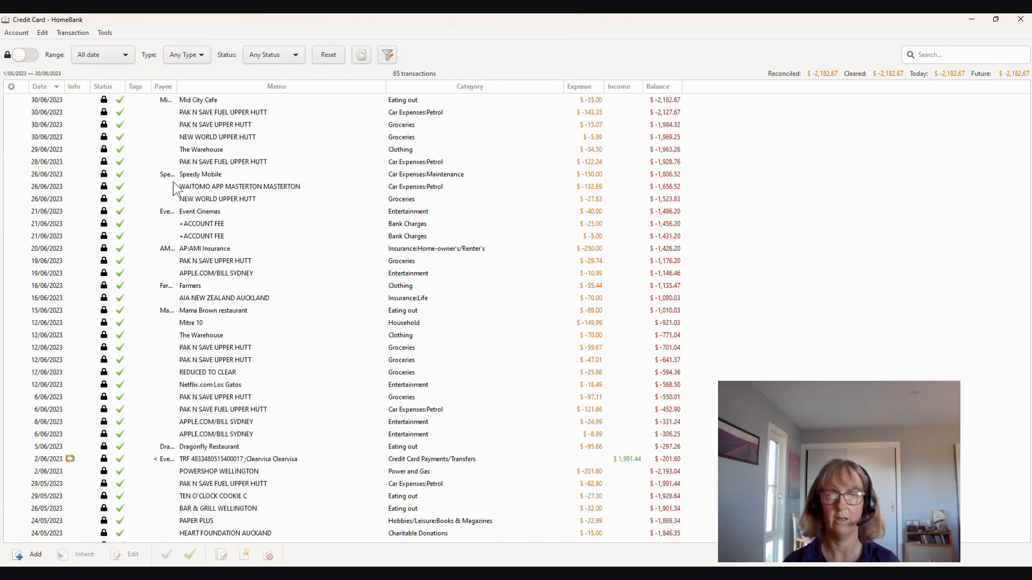
- Start a new expense transaction in the Credit Card account with an amount of -100 and open its splits for entry
left_click(70, 33)
left_click(75, 45)
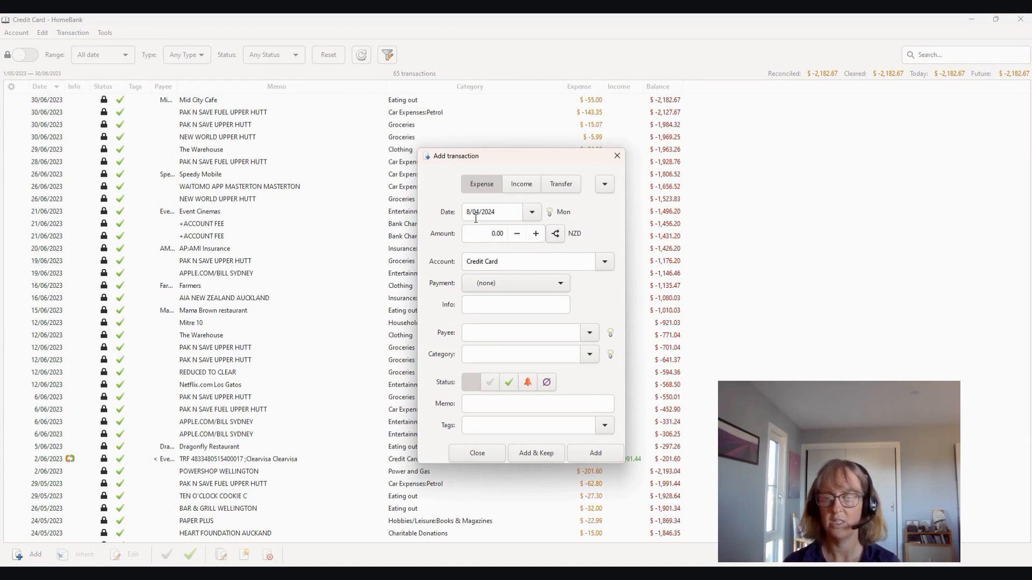
left_click(504, 231)
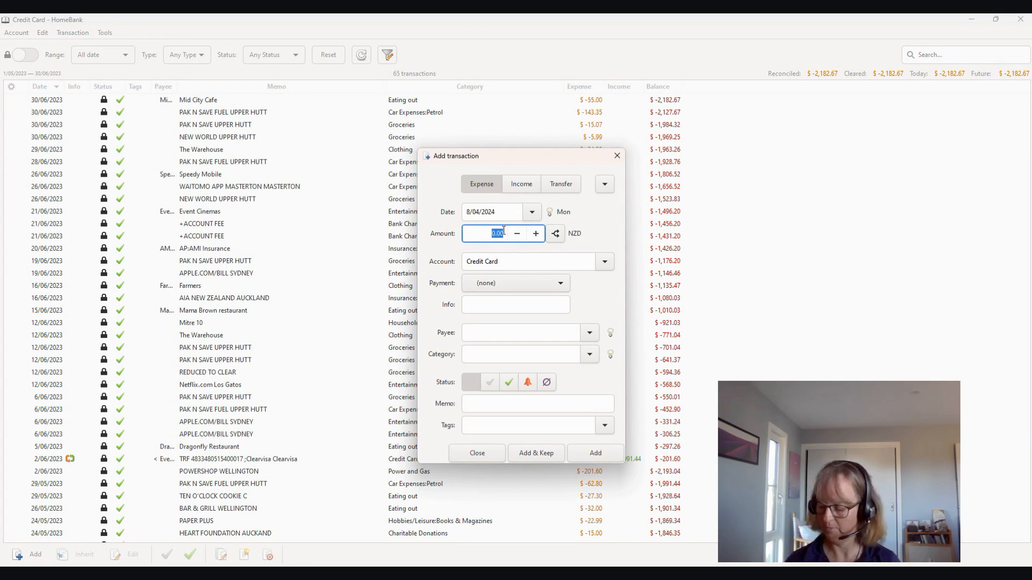
type("-100")
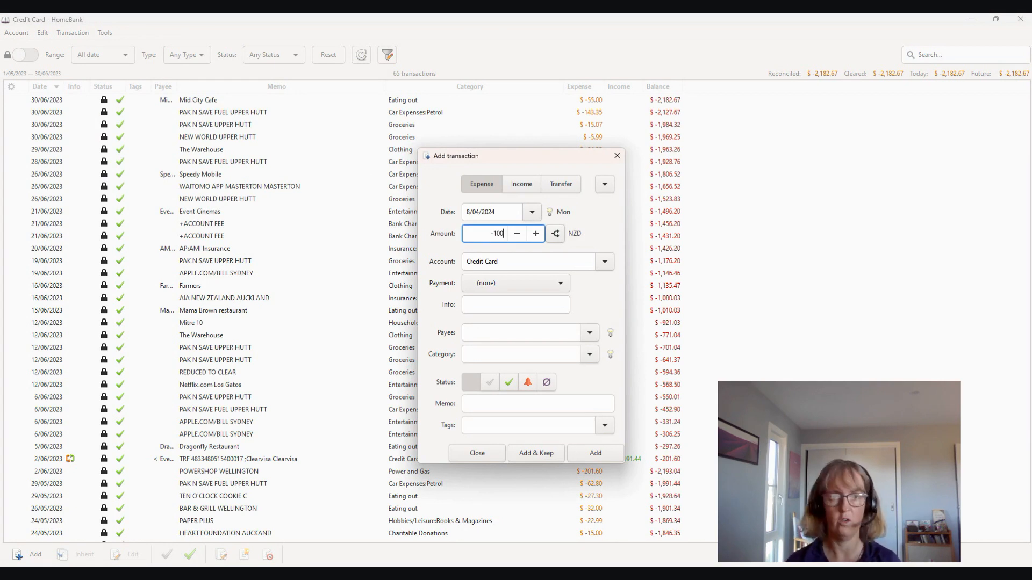
key("Tab")
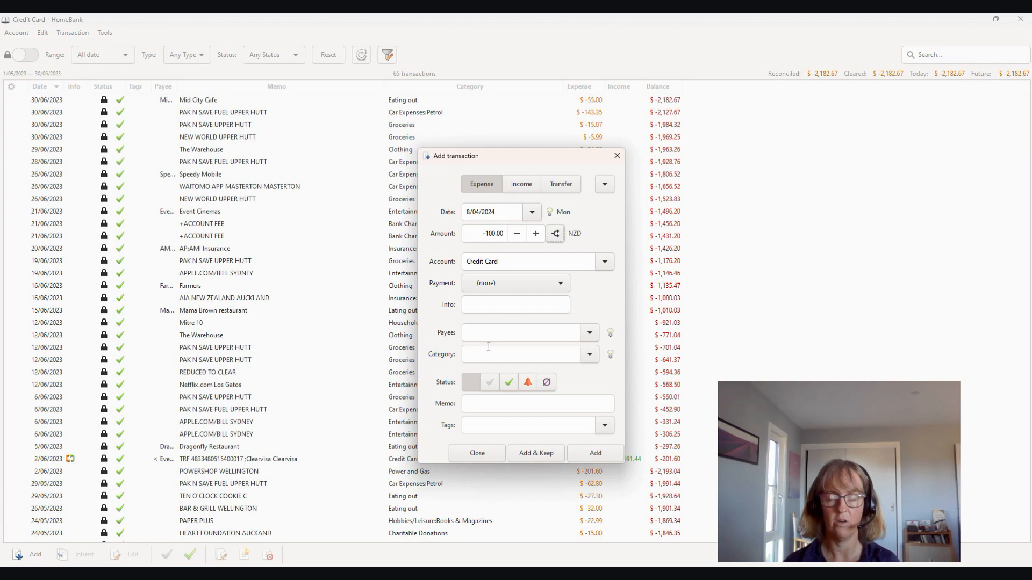
left_click(554, 234)
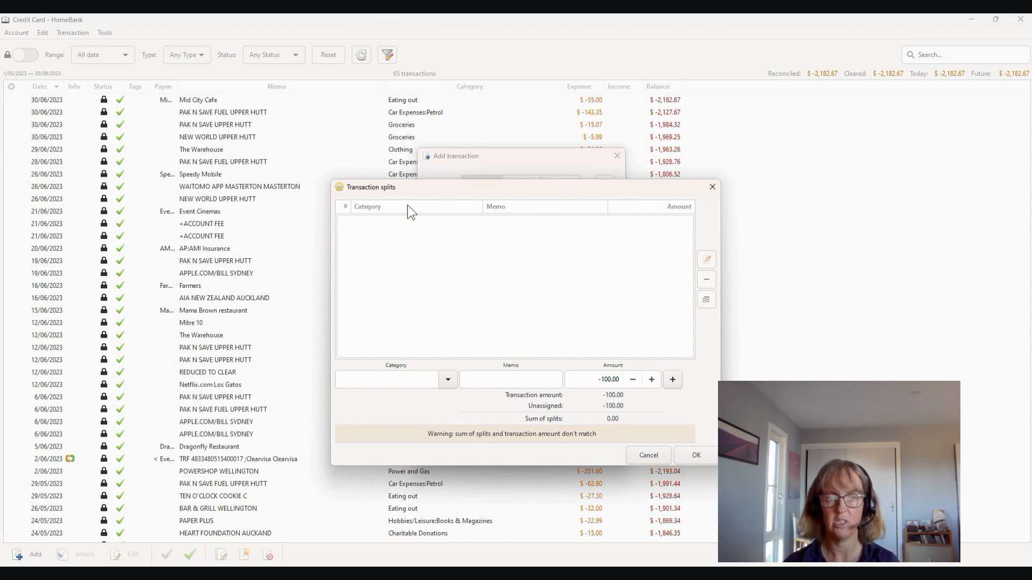
left_click(408, 378)
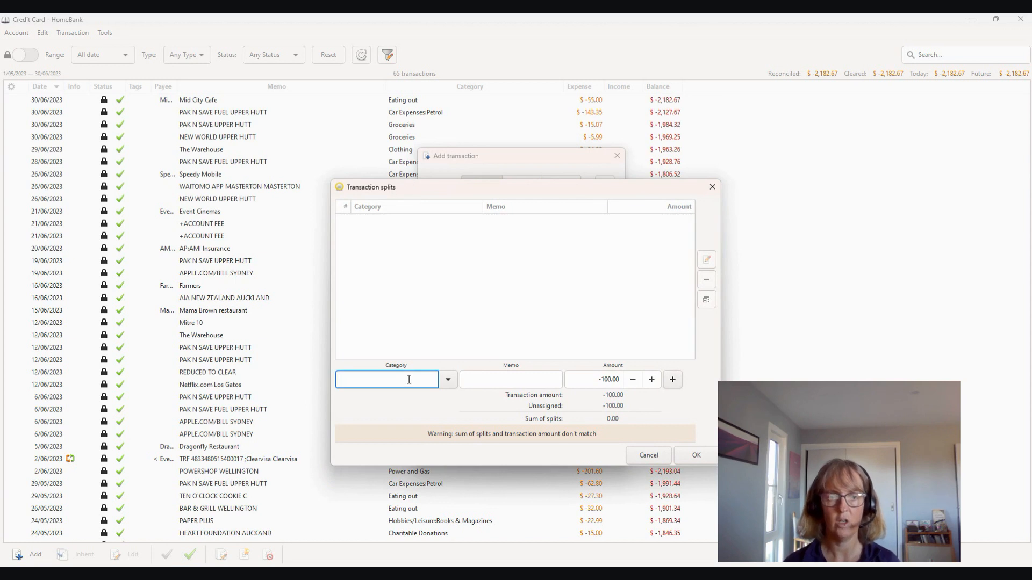
type("ph")
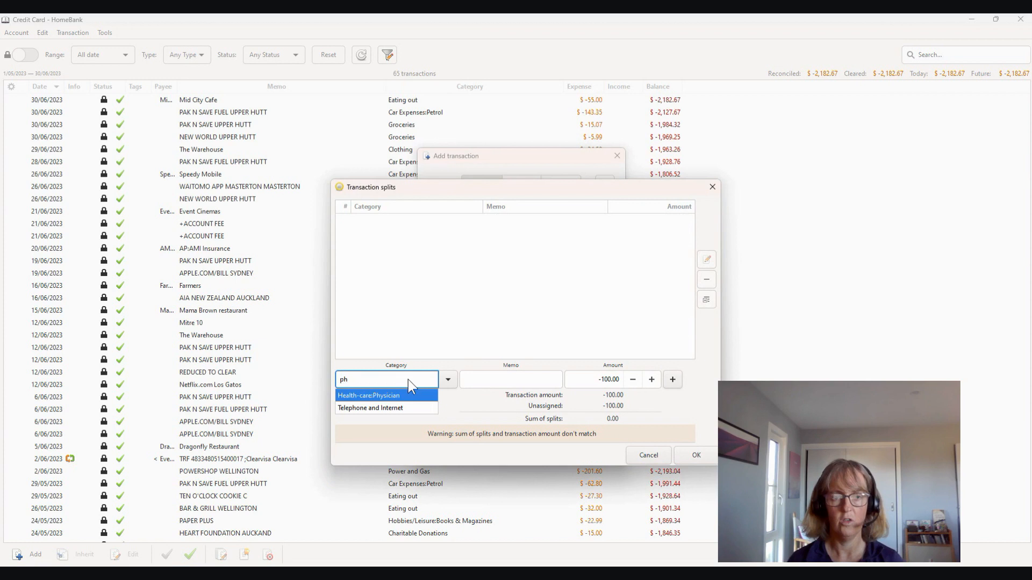
key("BackSpace")
key("BackSpace")
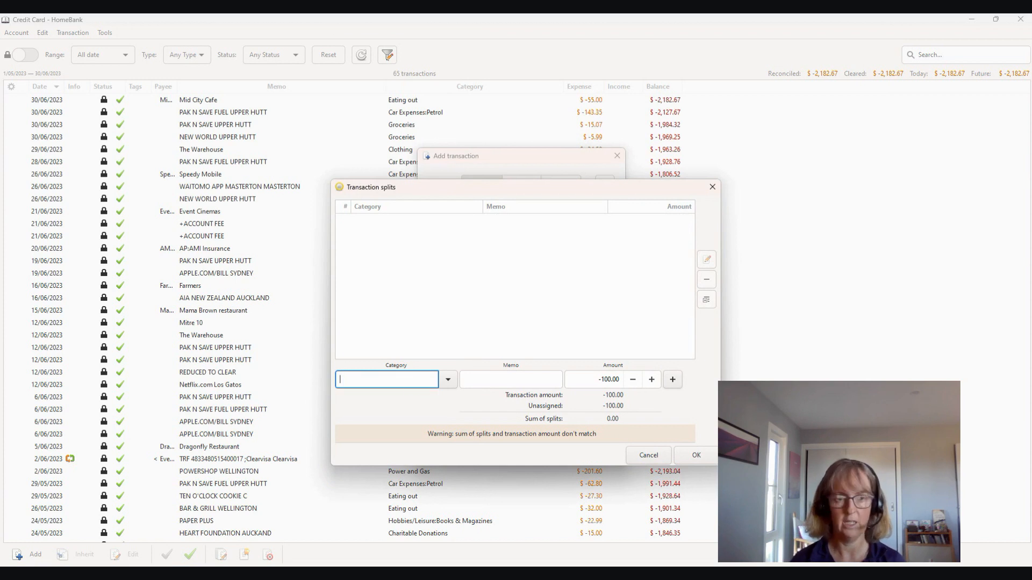
type("ele")
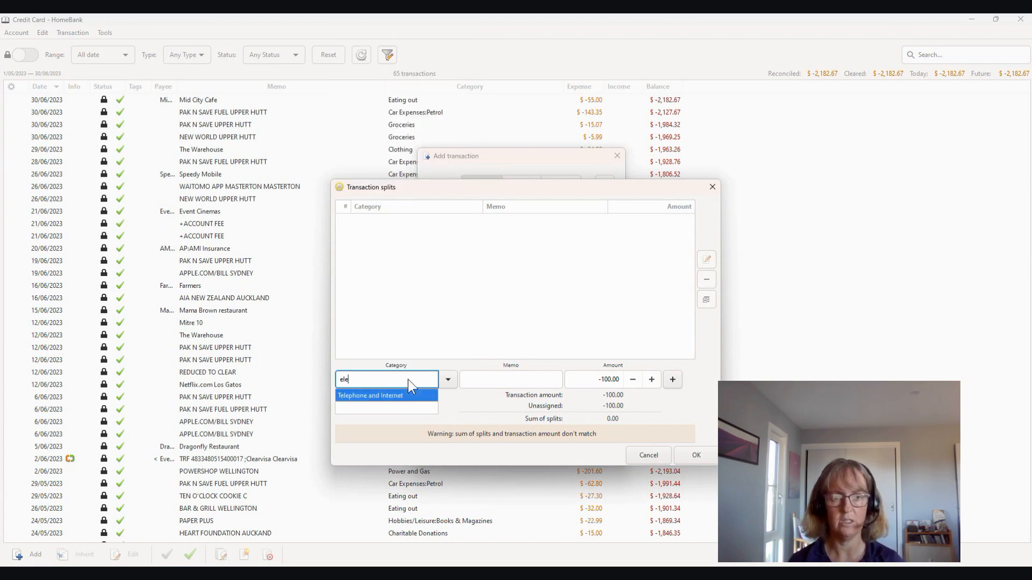
key("BackSpace")
key("BackSpace")
type("power")
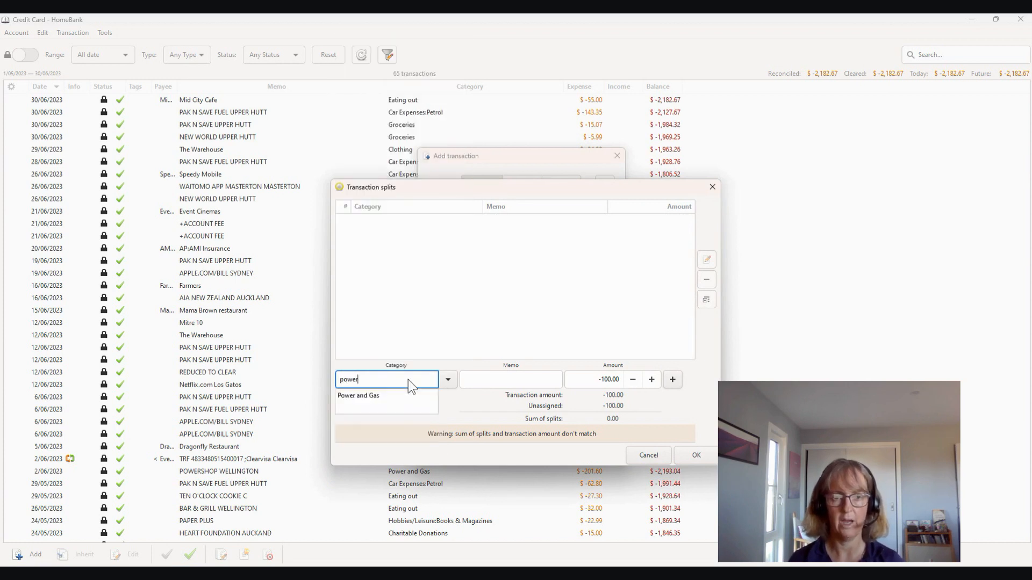
key("BackSpace")
key("BackSpace")
key("BackSpace")
key("BackSpace")
key("BackSpace")
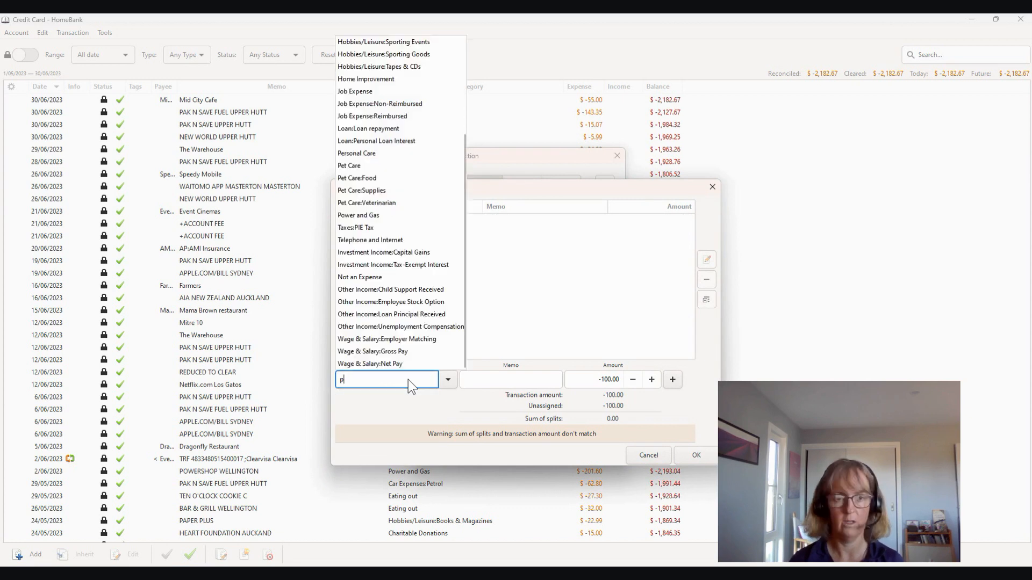
type("bus")
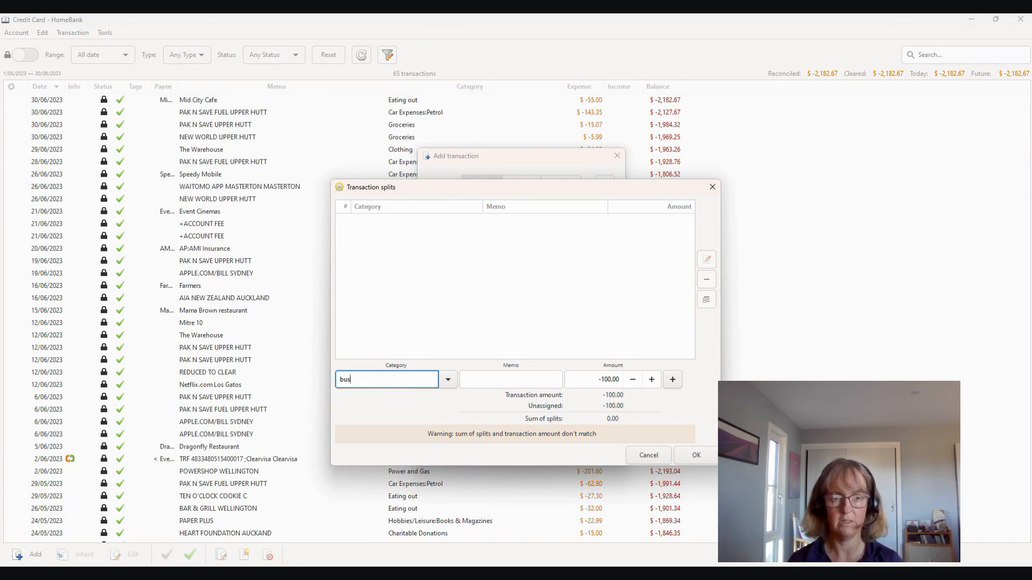
key("BackSpace")
key("BackSpace")
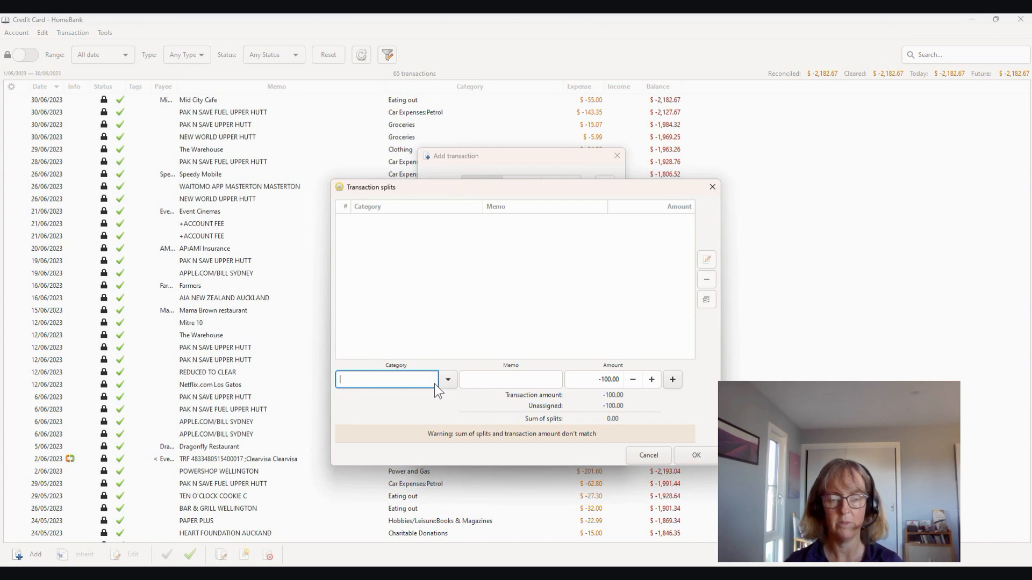
type("po")
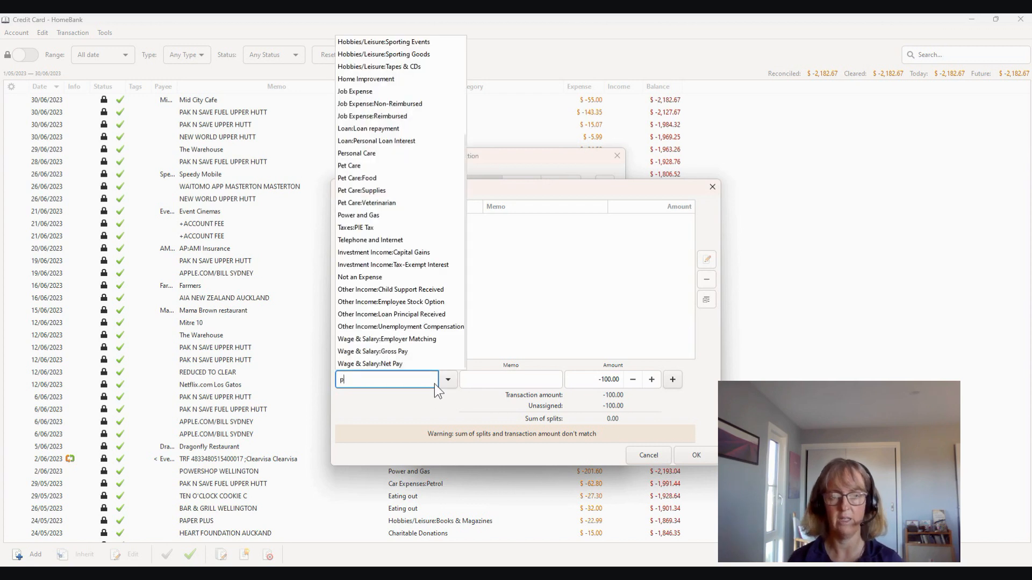
key("BackSpace")
key("BackSpace")
- Set the first split's category to "Telephone and Internet (Business)", extending the existing Telephone and Internet category name
type("Phon")
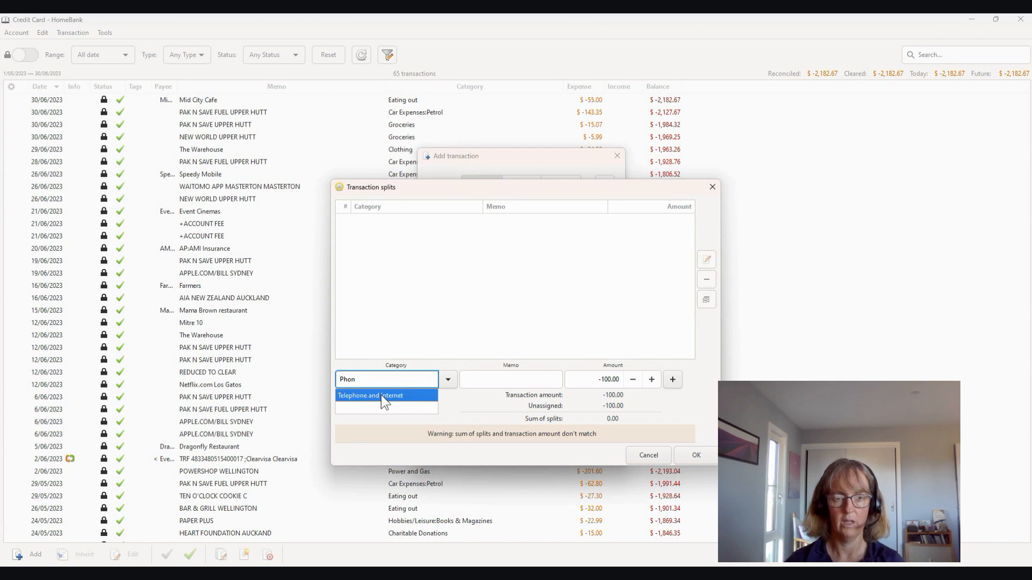
left_click(383, 396)
type("(")
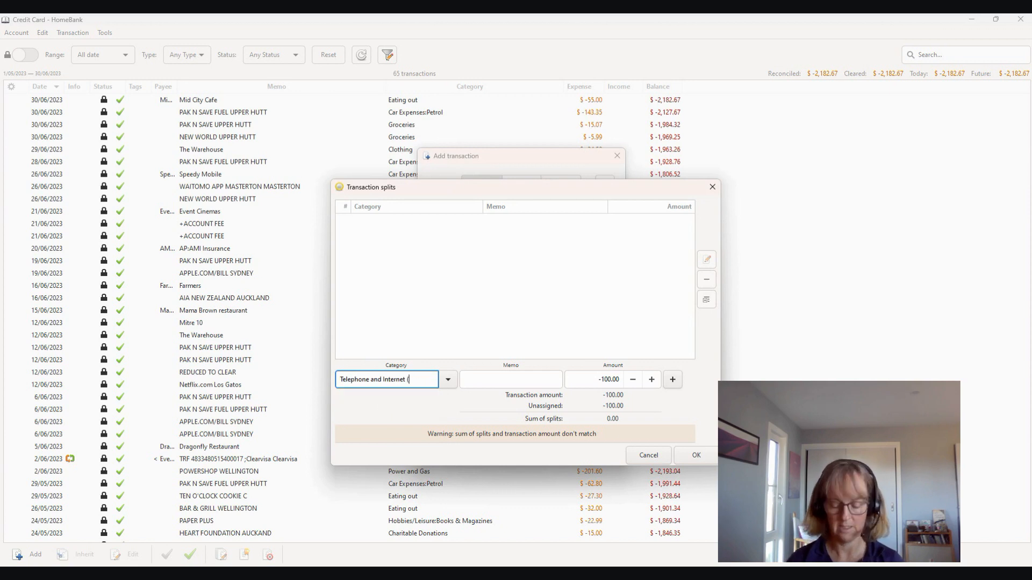
type("Business)")
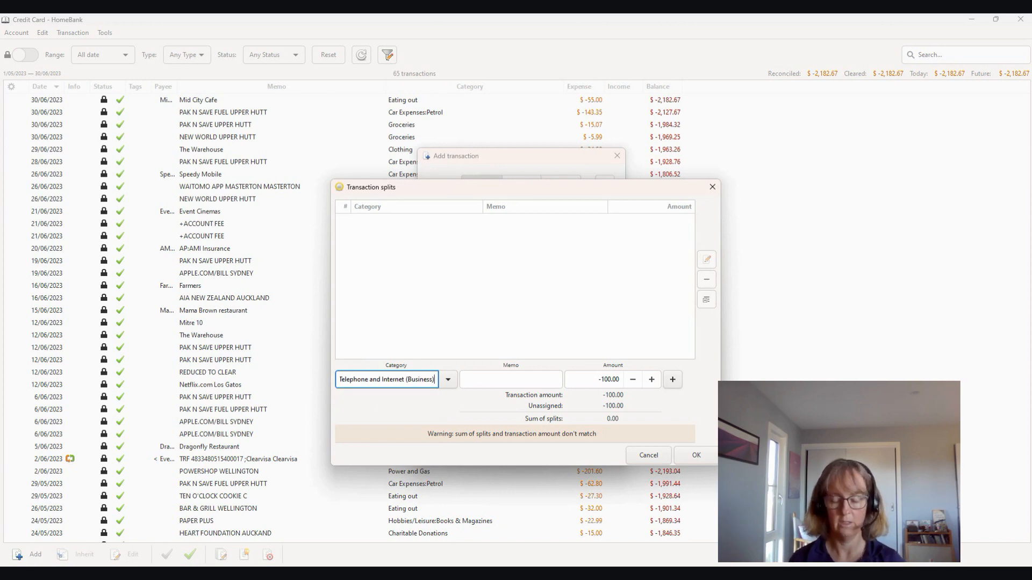
key("Tab")
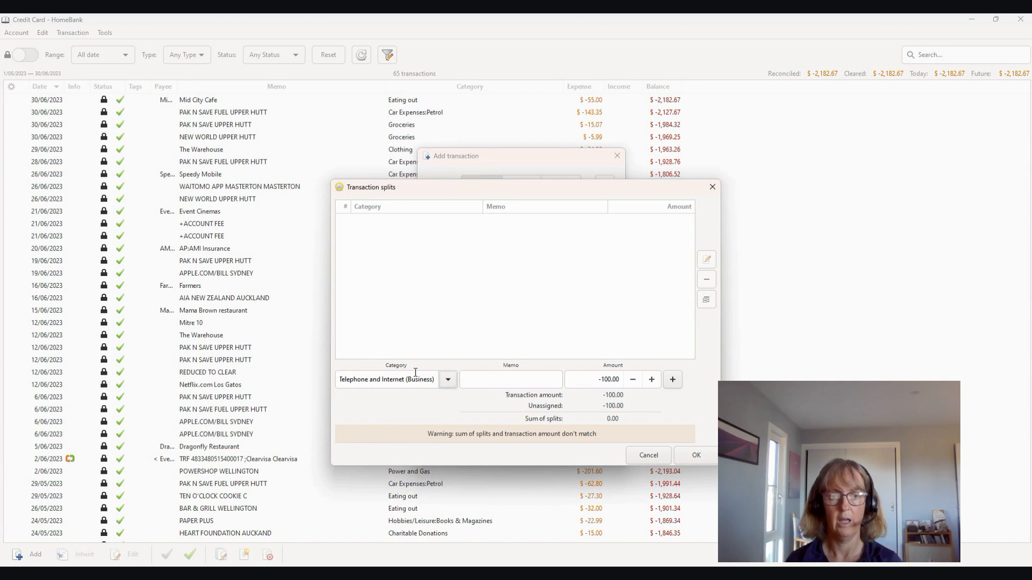
- Give the first split the memo "50% Deductible to business" and an amount of -50, and add it to the splits
key("Tab")
type("50")
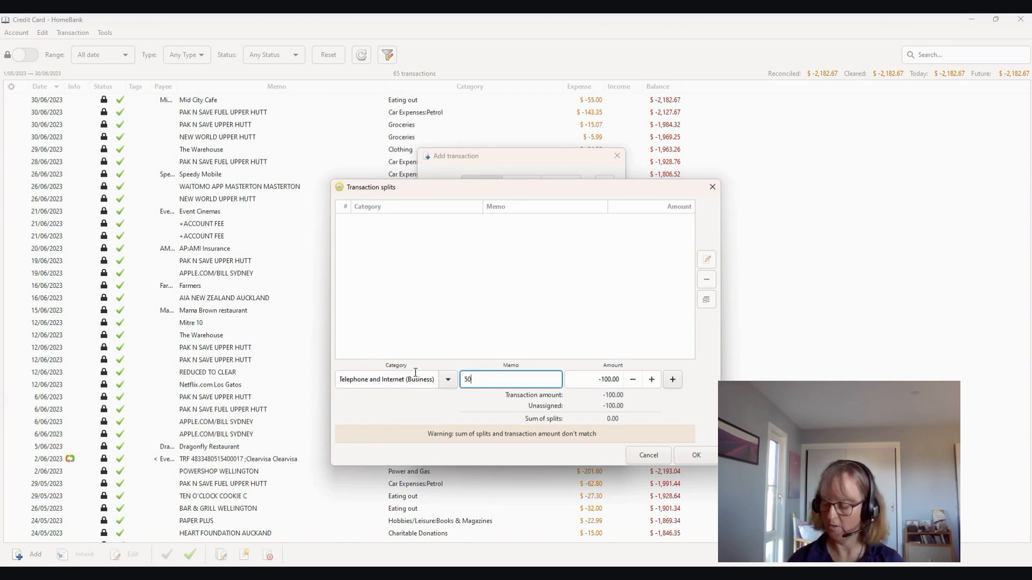
type("% Dedu")
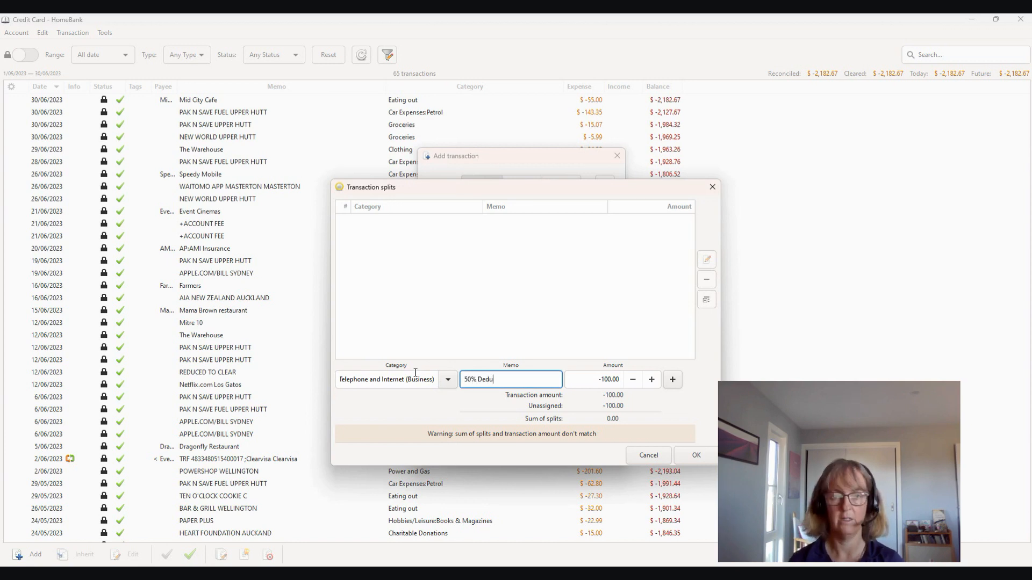
type("ctible to business")
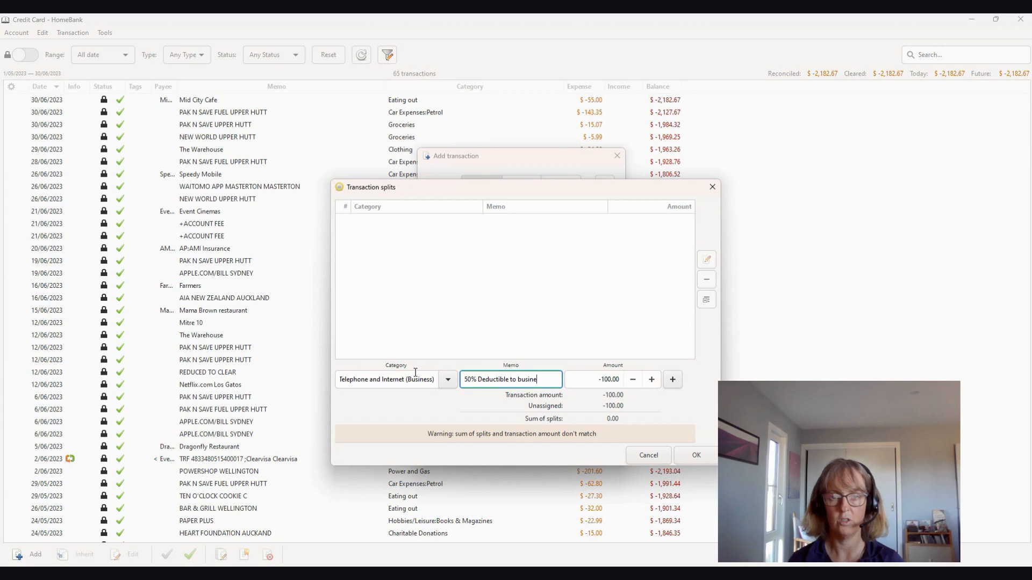
key("Tab")
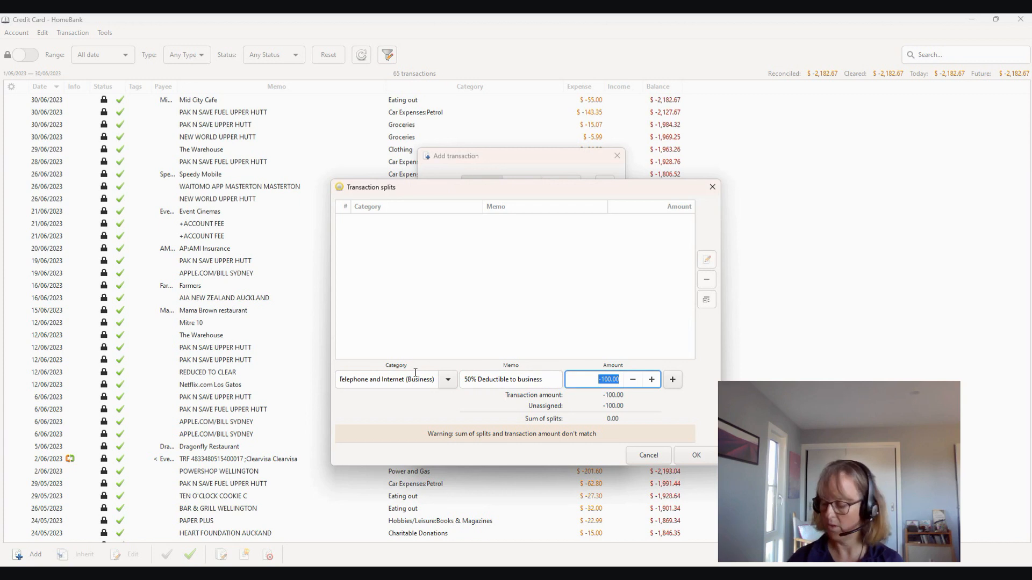
type("-50")
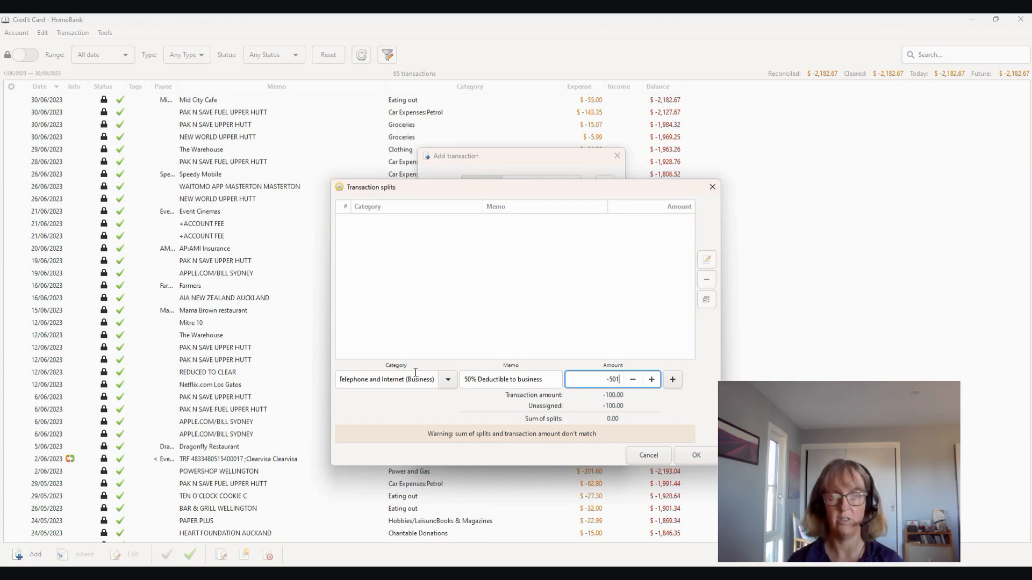
left_click(672, 379)
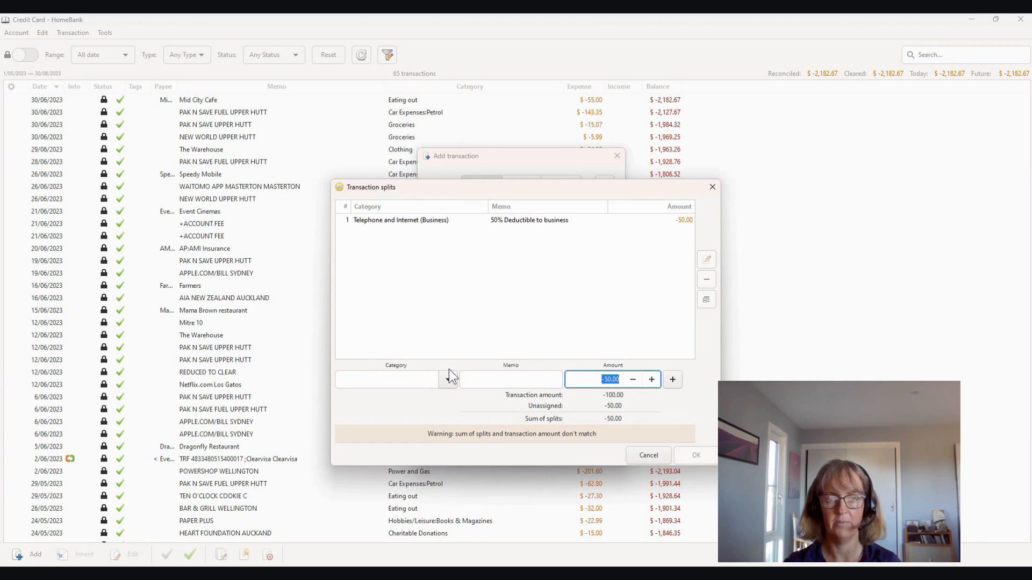
- Add a second split for the remaining amount with category Telephone and Internet and memo "50% Non Deductible to personal"
left_click(420, 384)
type("t")
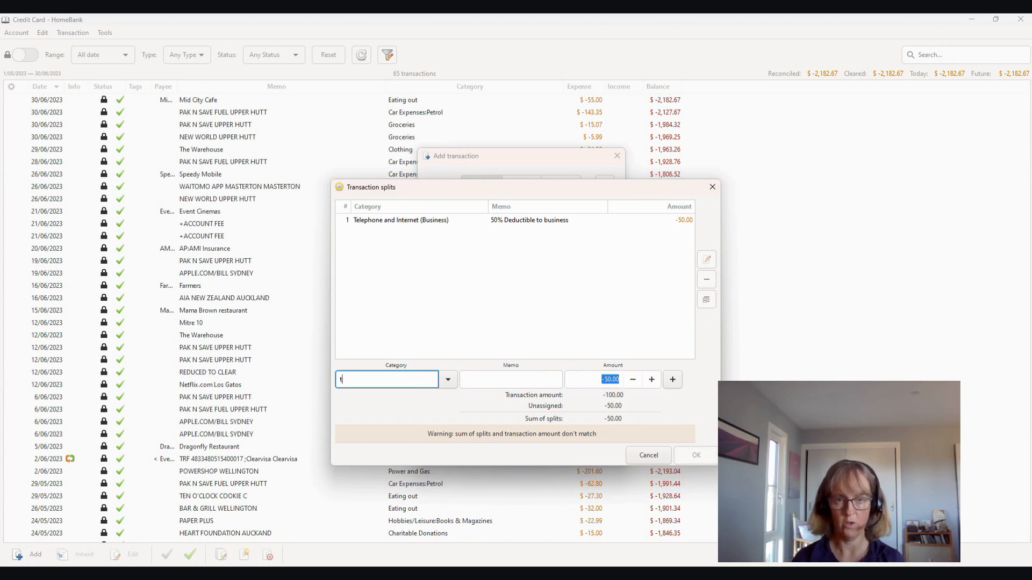
type("ele")
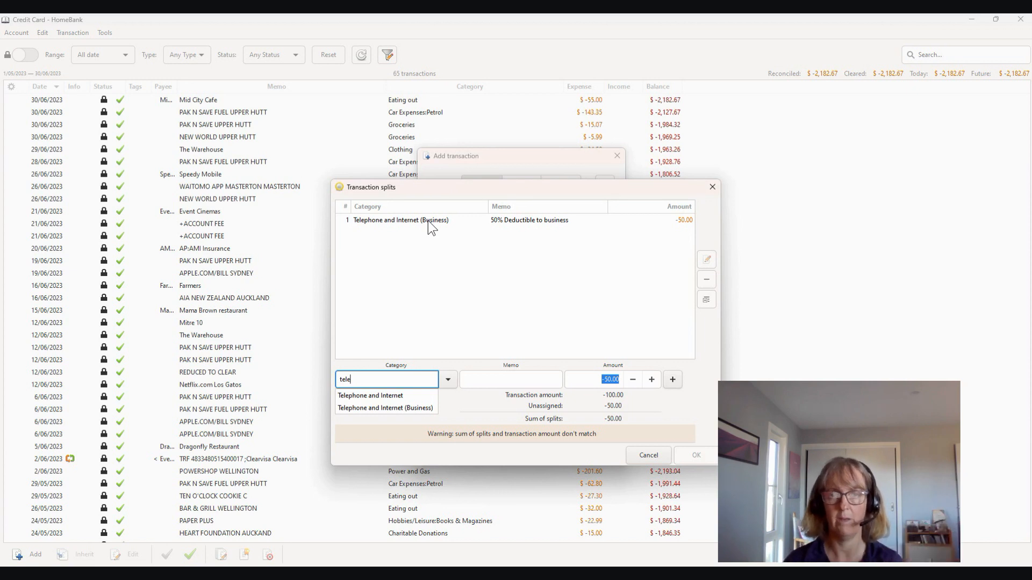
left_click(375, 395)
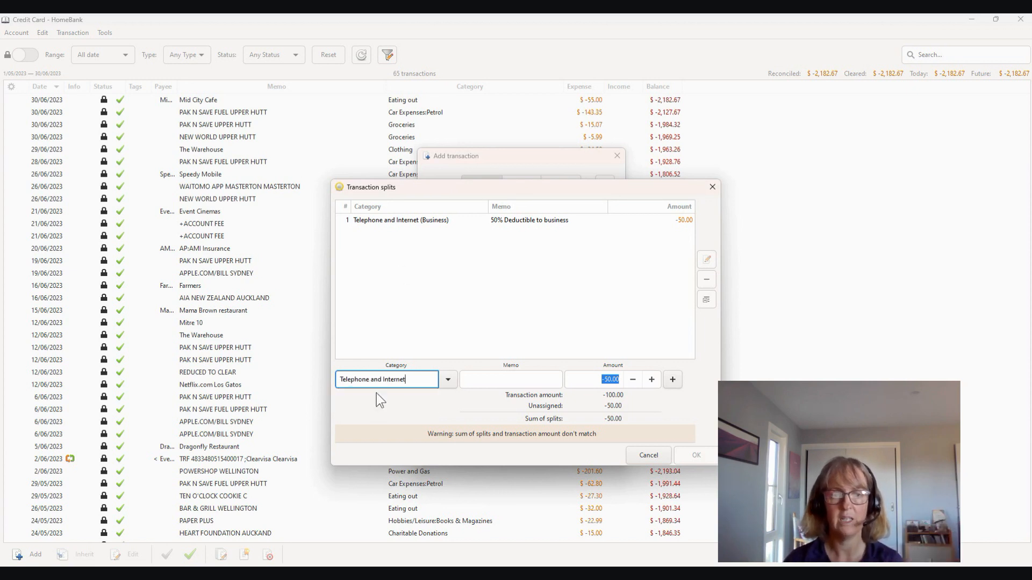
left_click(501, 377)
type("50")
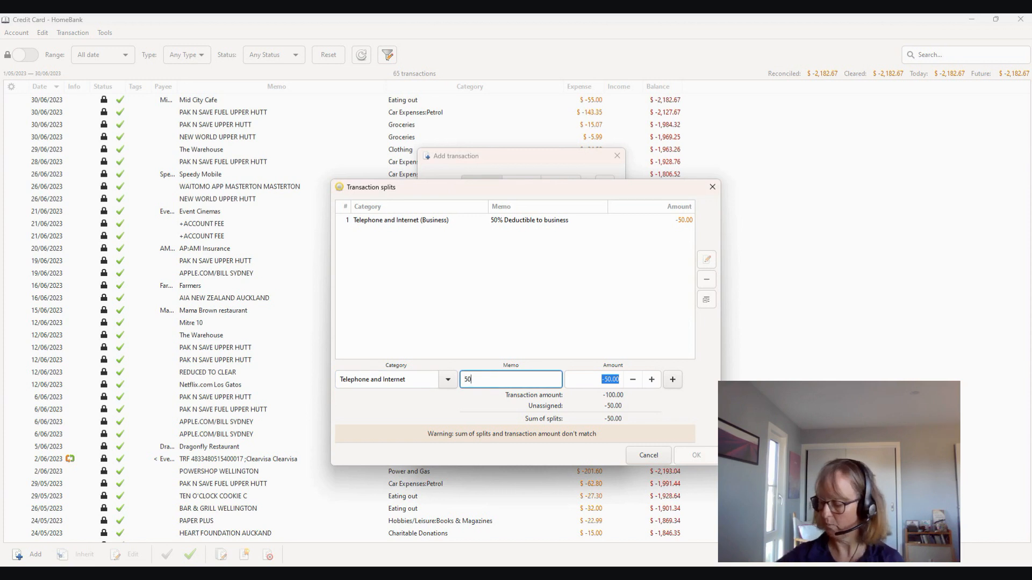
type("% M")
key("BackSpace")
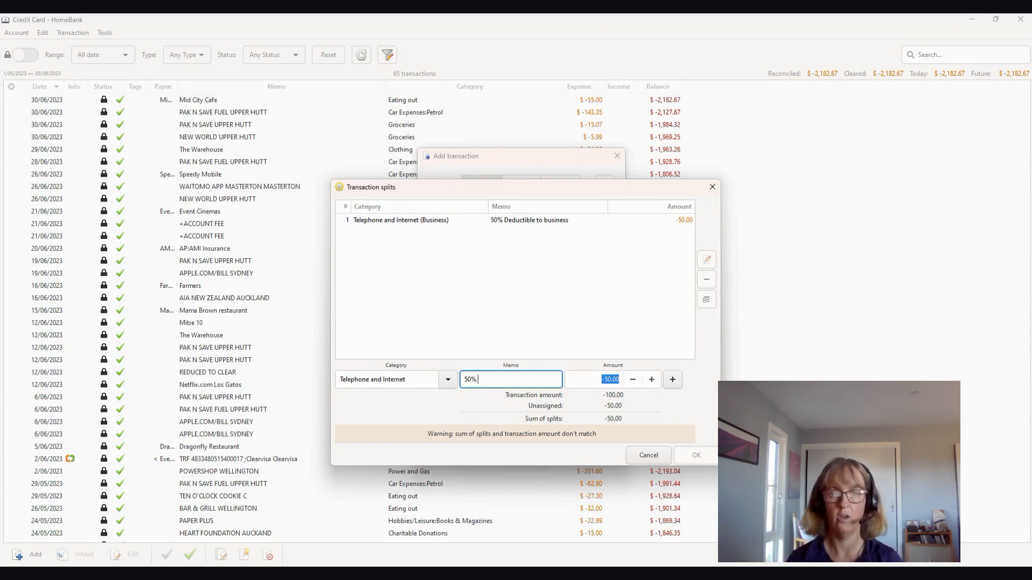
type("Non Deductible ")
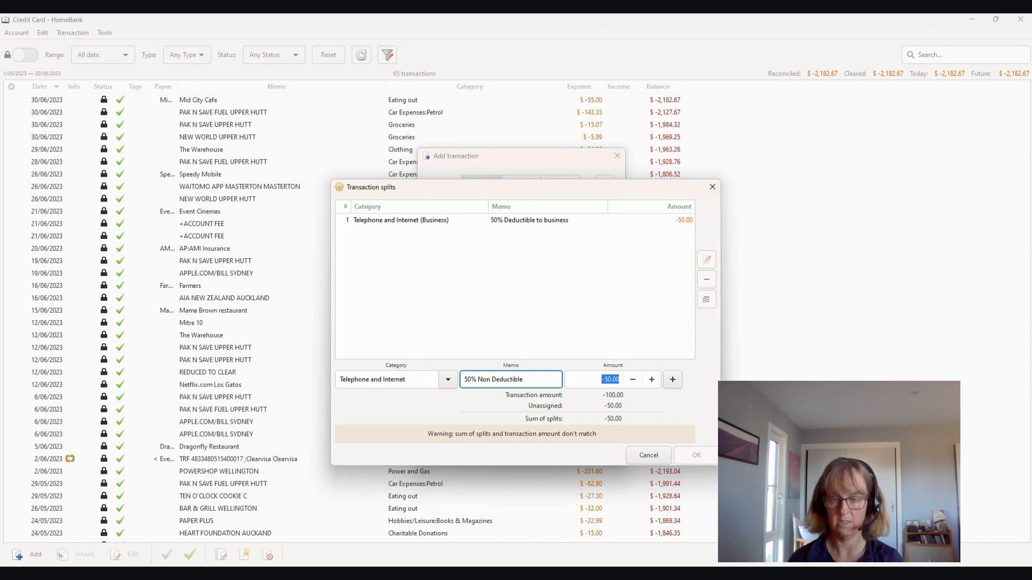
type("to personal")
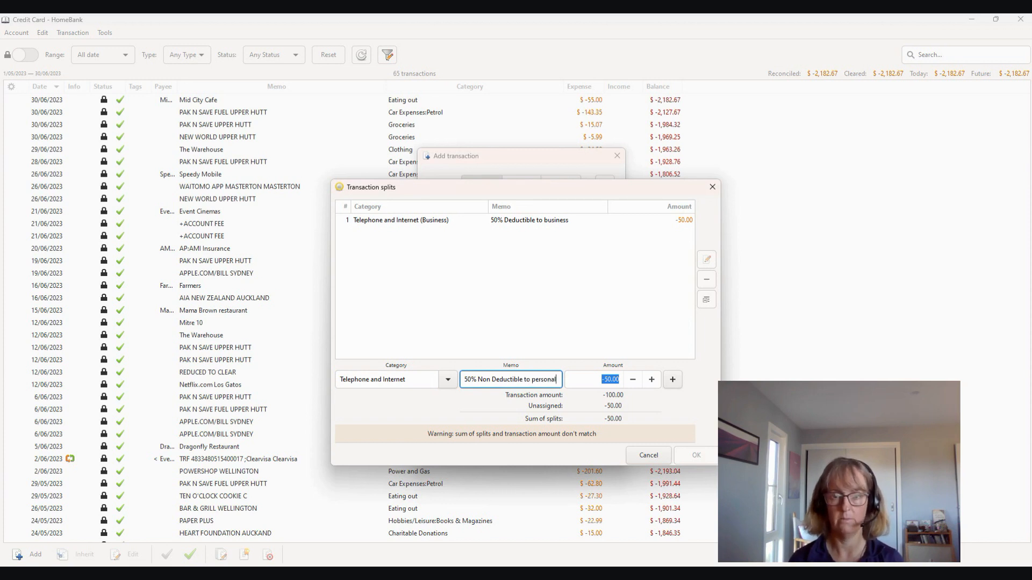
left_click(672, 379)
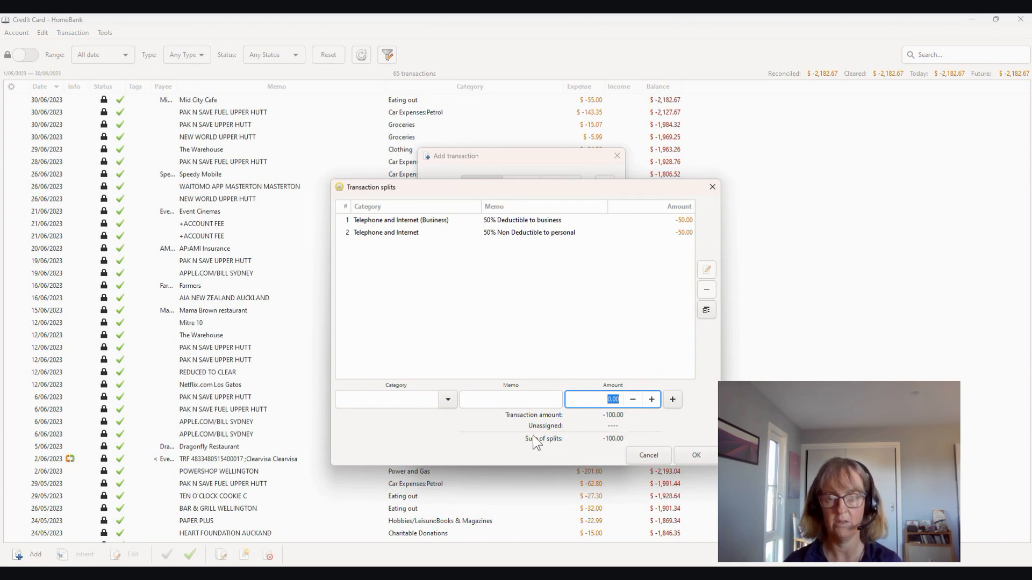
- Accept the two splits, set the payee to "Phone company", and add the transaction to the Credit Card account
left_click(697, 456)
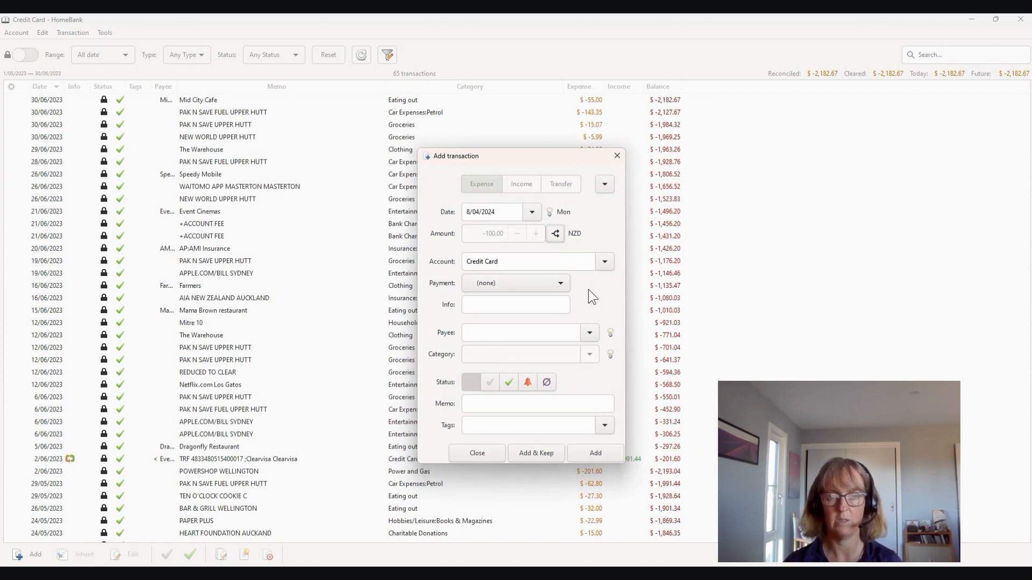
left_click(485, 338)
type("P")
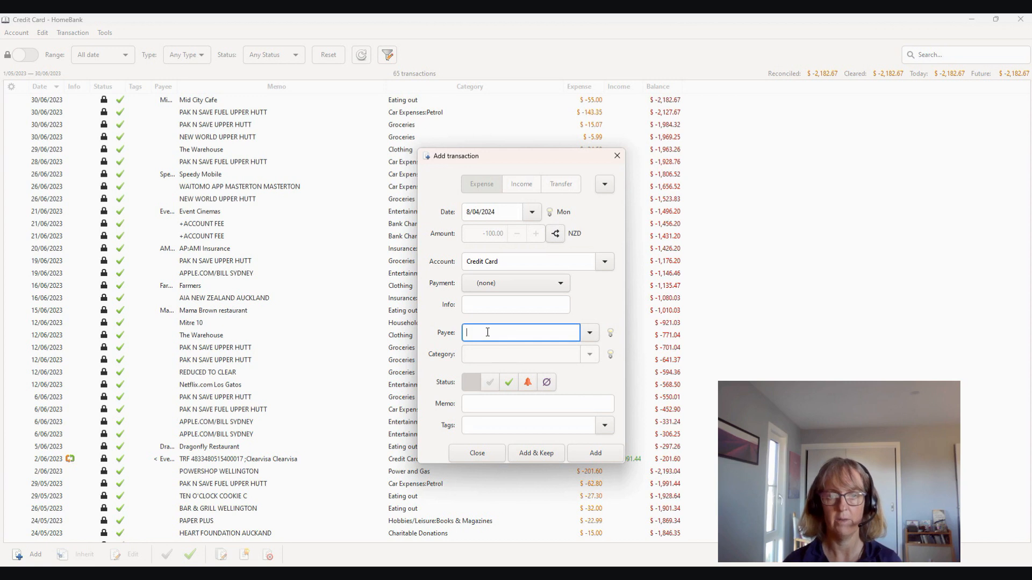
type("hone company")
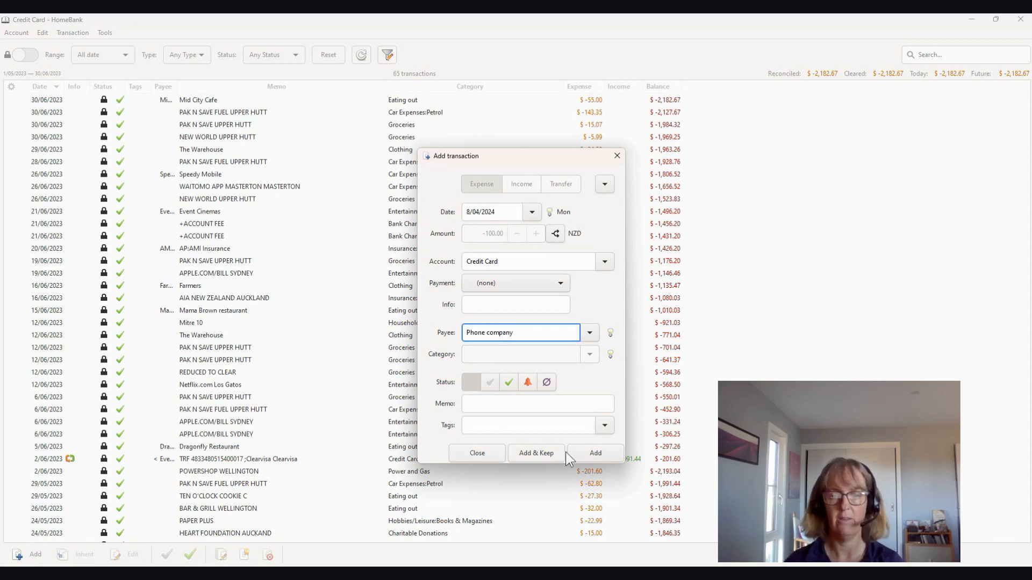
left_click(585, 452)
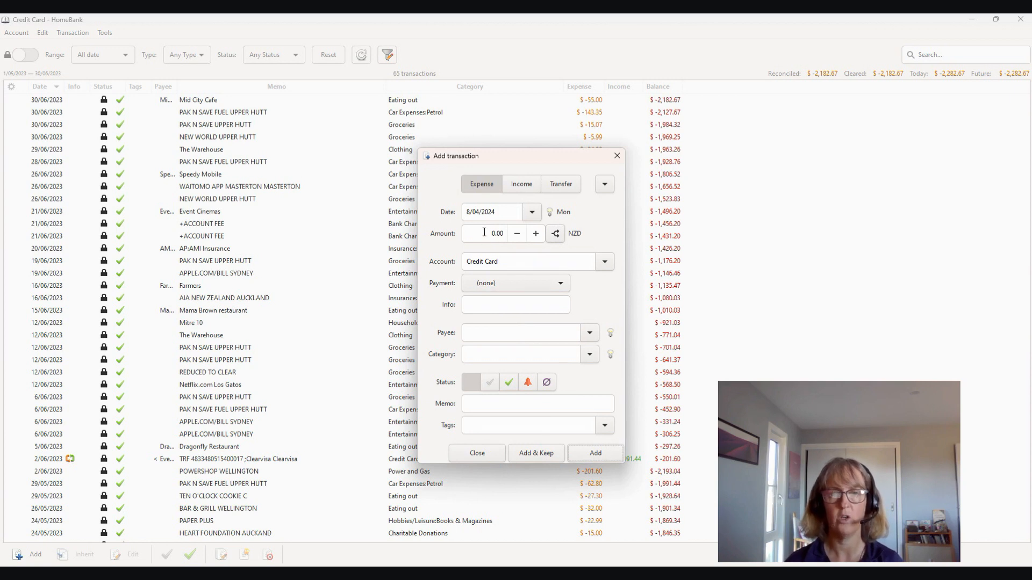
- Add a -150 Credit Card expense in category Car Expenses:Petrol, keeping its details in the form for another entry
left_click_drag(484, 232, 507, 234)
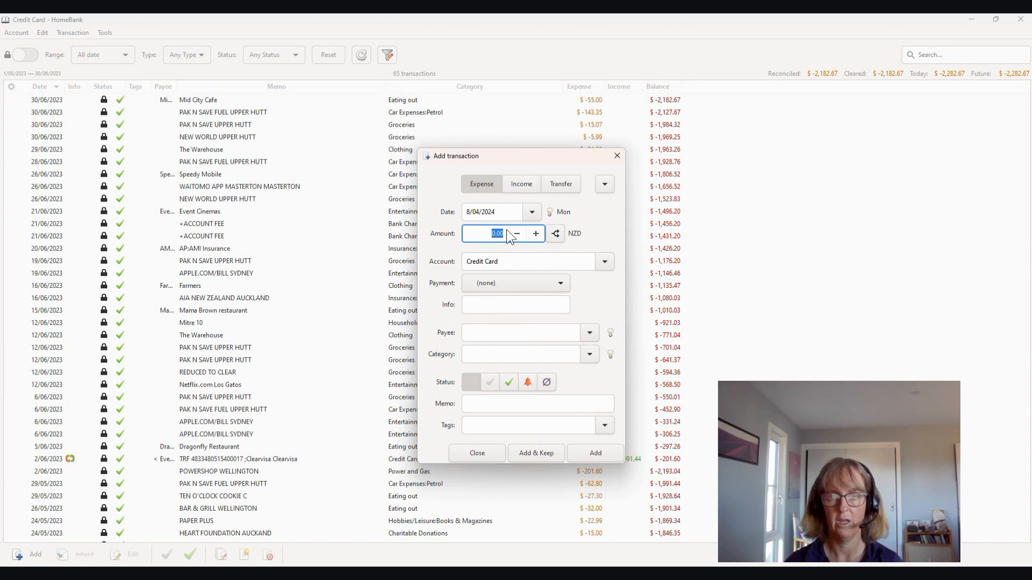
key("BackSpace")
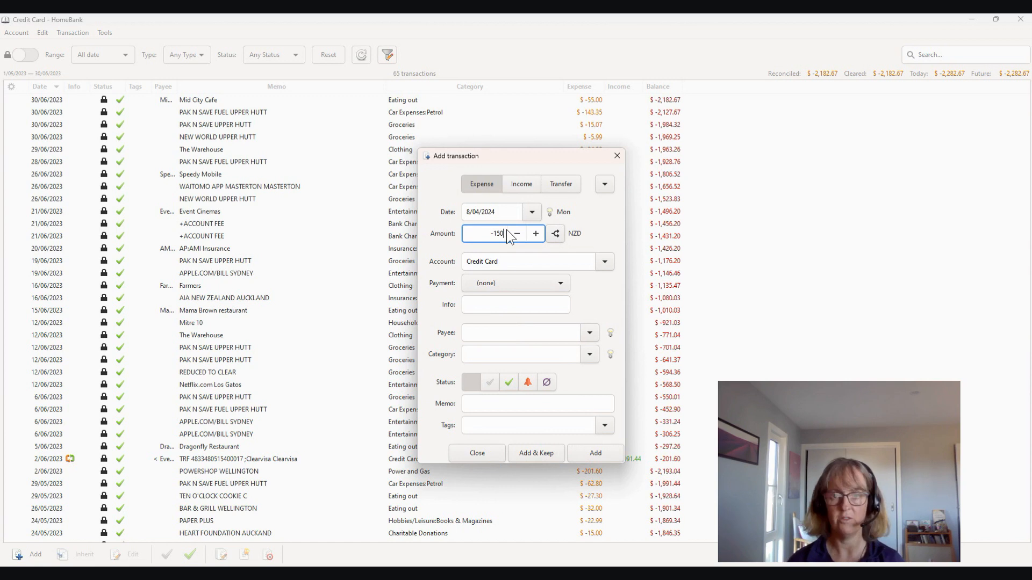
key("Tab")
left_click(479, 354)
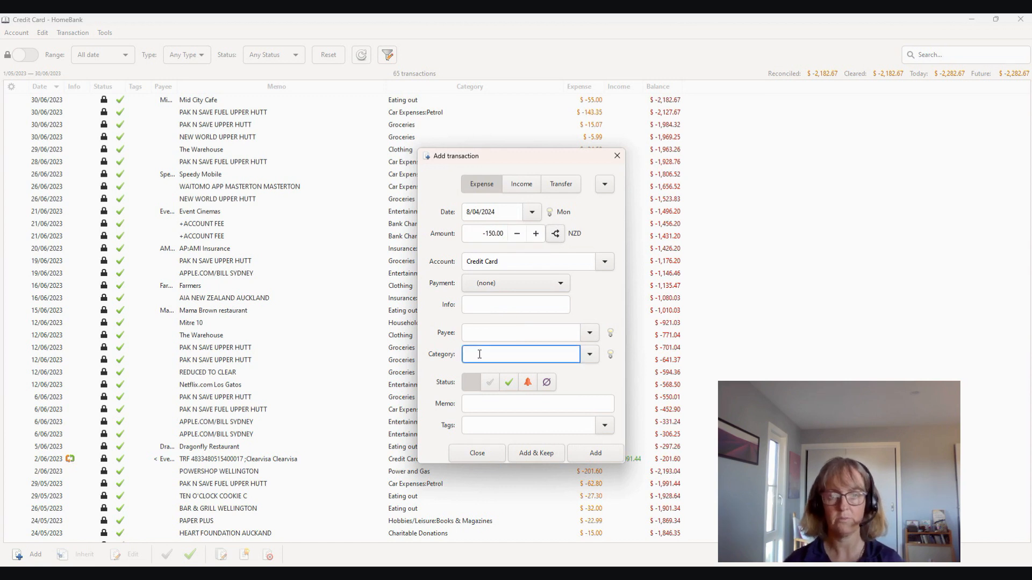
type("die")
key("BackSpace")
key("BackSpace")
key("BackSpace")
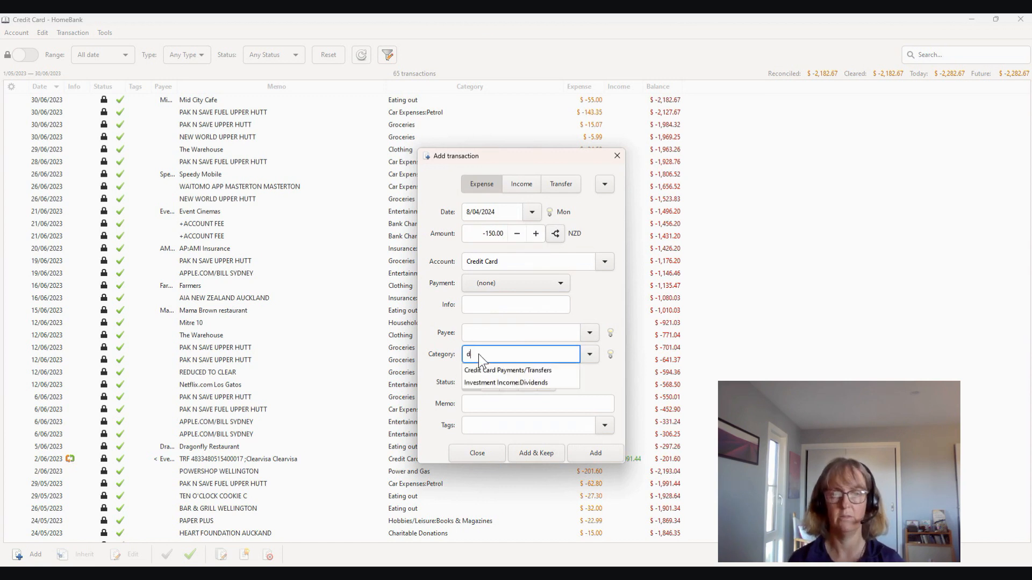
type("pe")
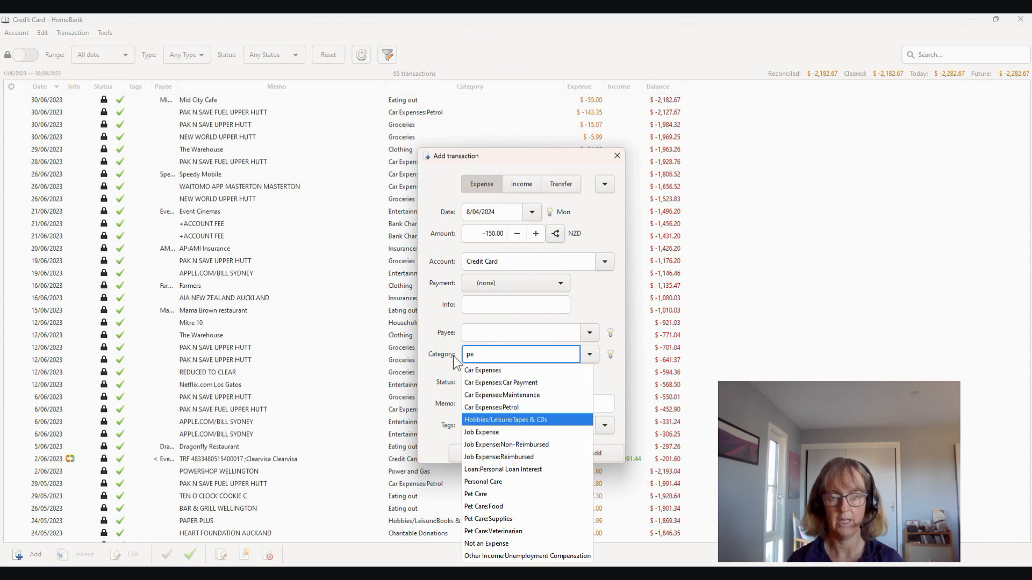
left_click(491, 406)
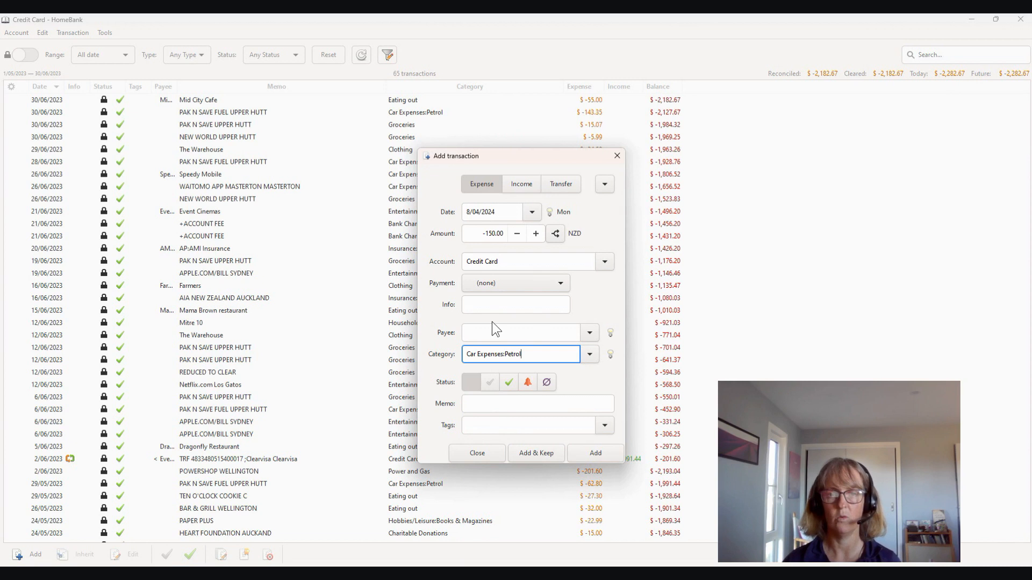
left_click(536, 451)
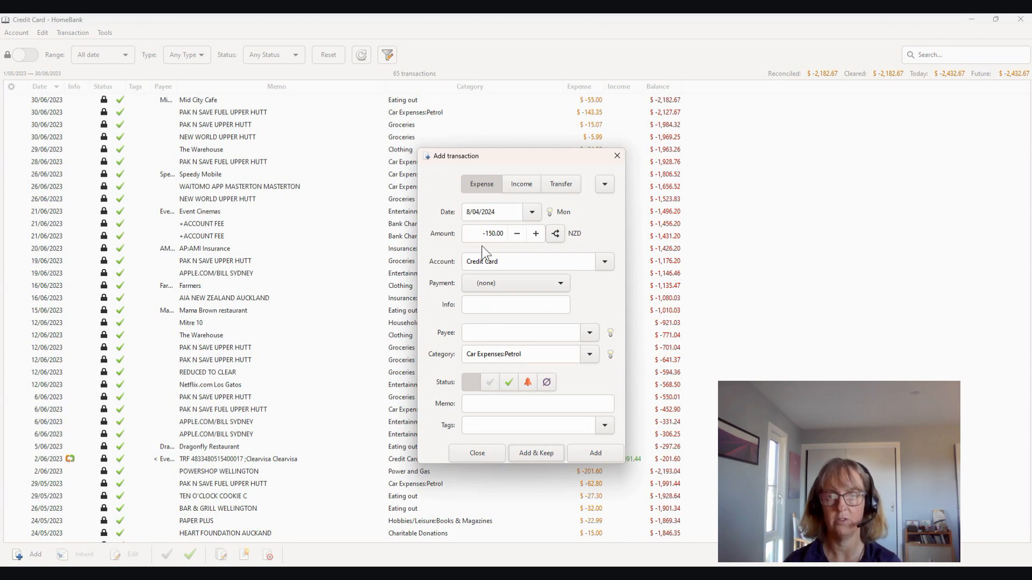
- Change the kept entry's amount to -90 and date to 10/04/2024, add it, and finish adding transactions
left_click_drag(484, 234, 501, 230)
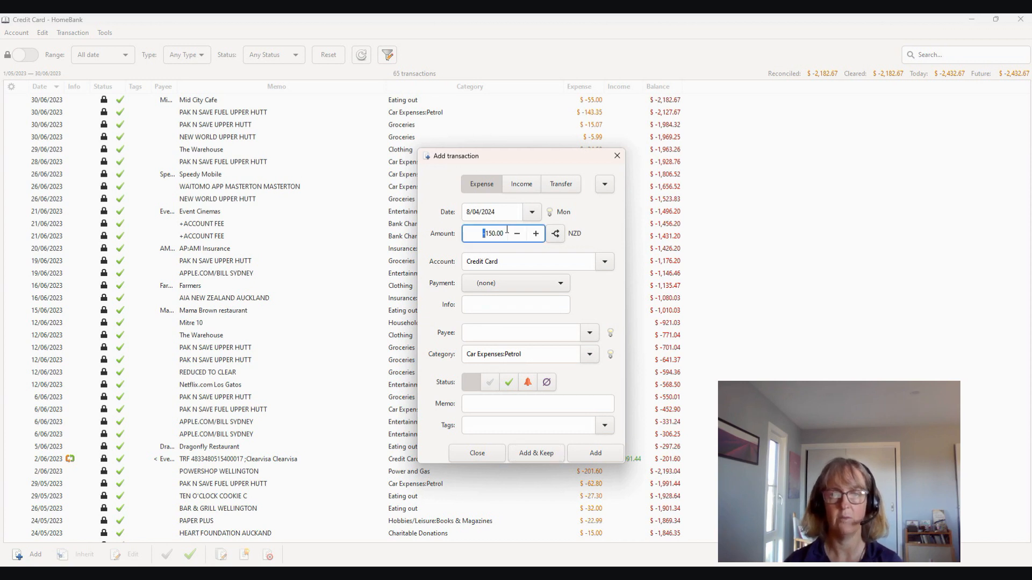
left_click(490, 233)
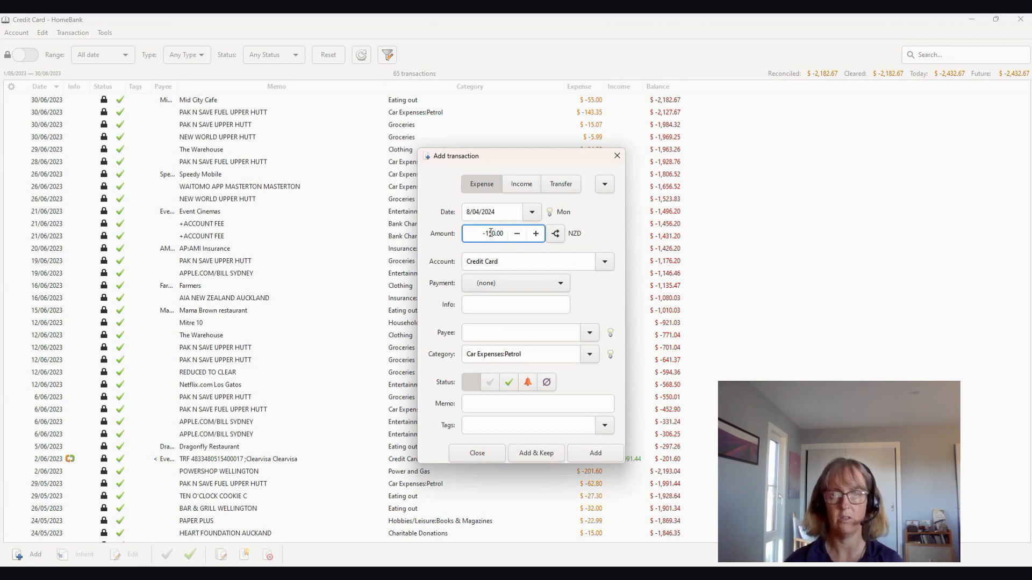
key("BackSpace")
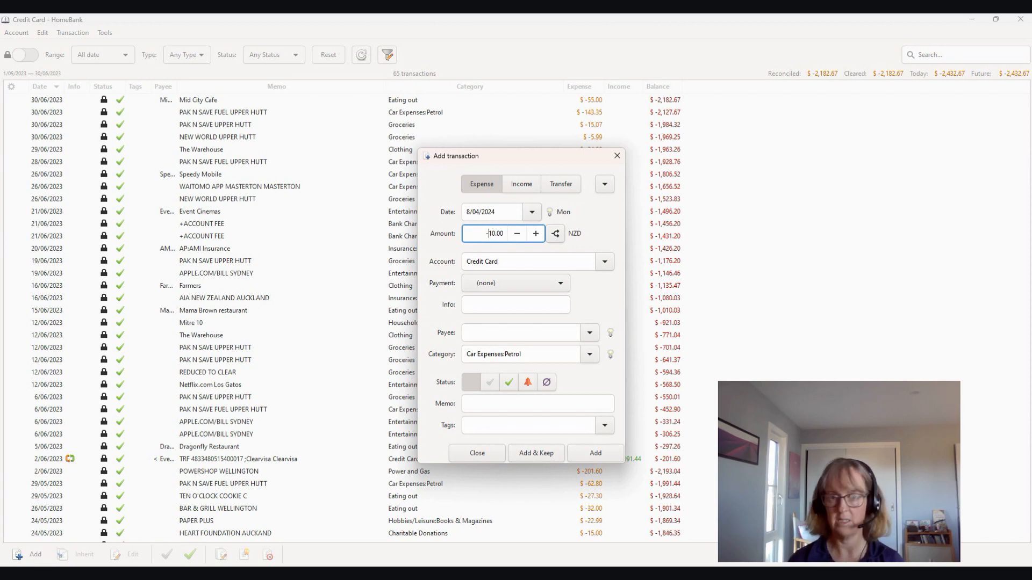
key("shift+Left")
type("9")
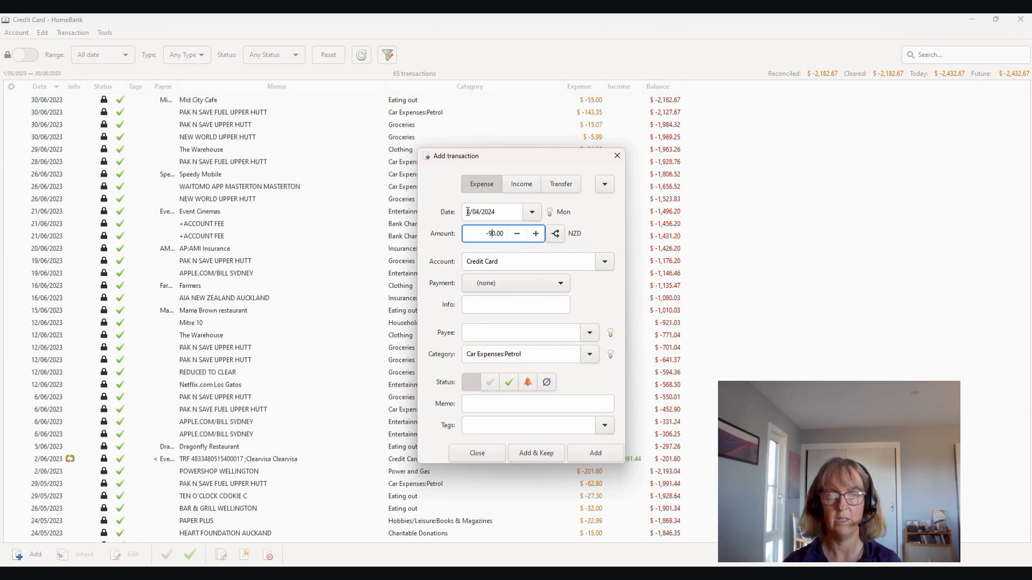
left_click(467, 213)
key("BackSpace")
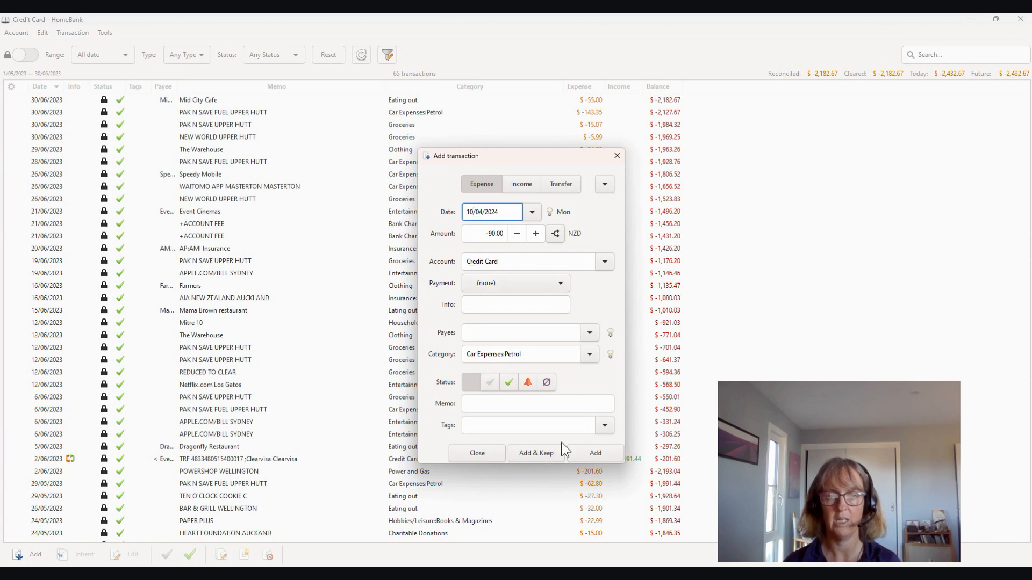
left_click(590, 456)
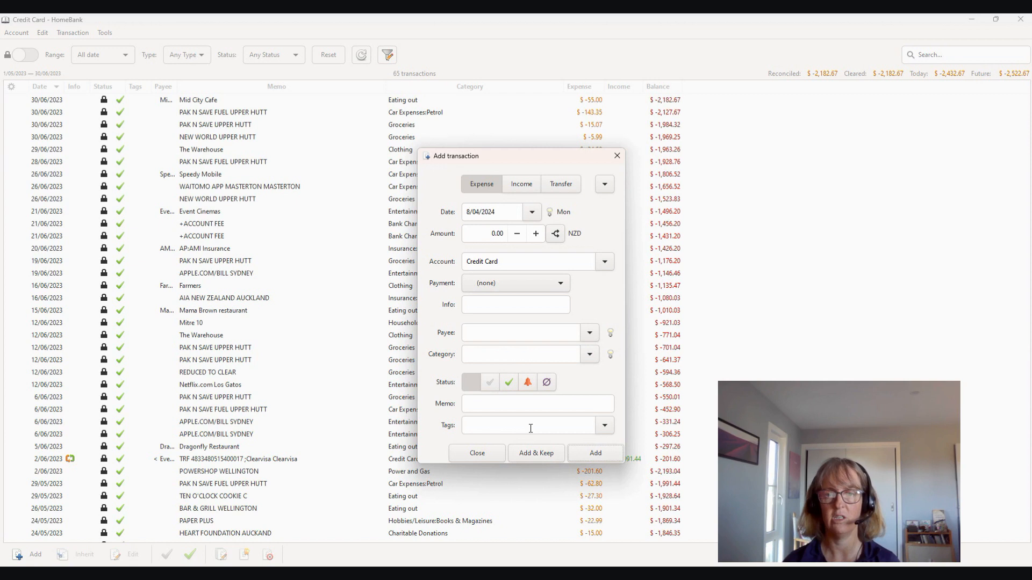
left_click(480, 453)
- Widen the Payee column to show the split transaction's full payee name, and close the Credit Card register
scroll(537, 242, "up", 1)
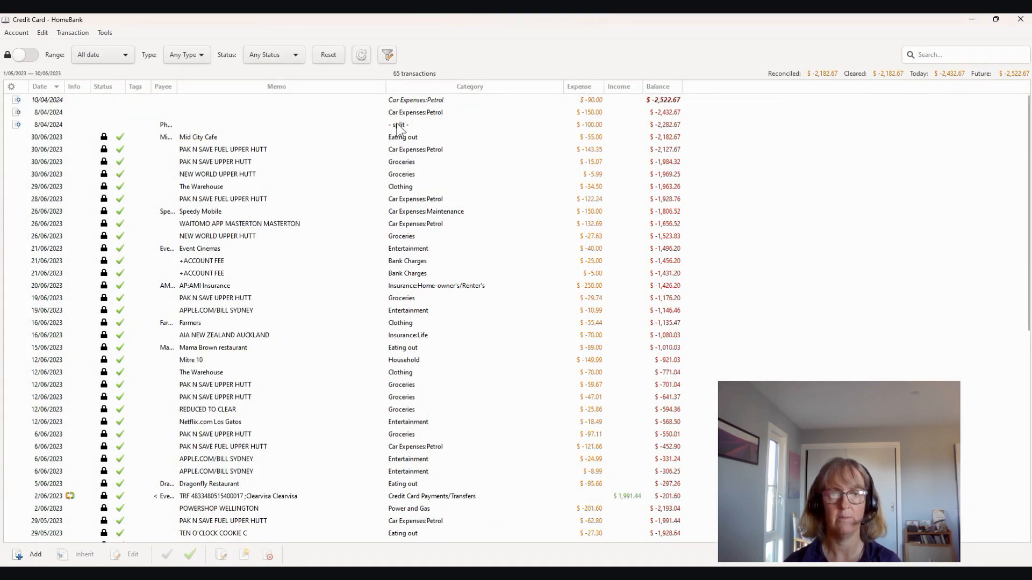
left_click(369, 125)
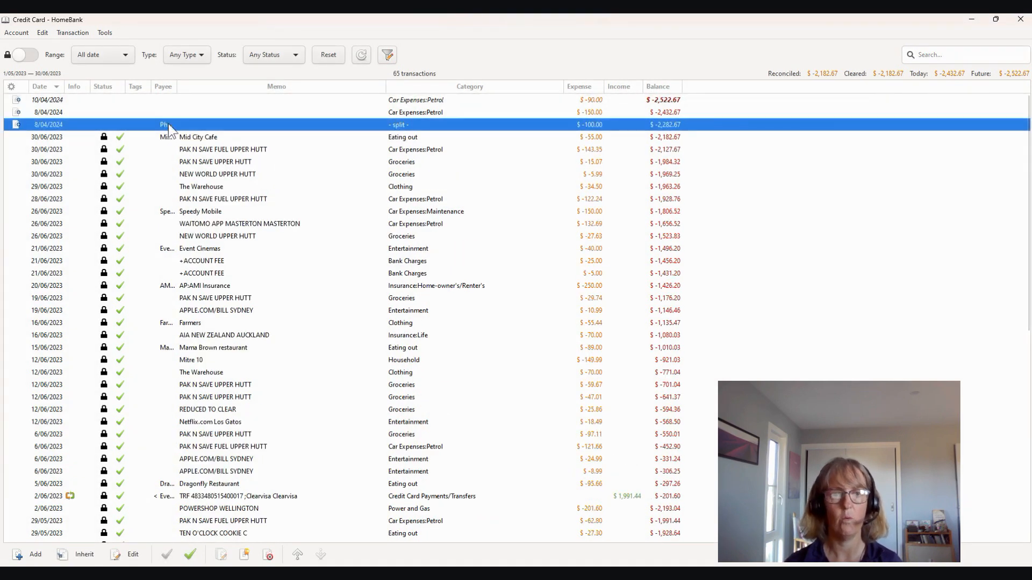
left_click_drag(177, 87, 274, 87)
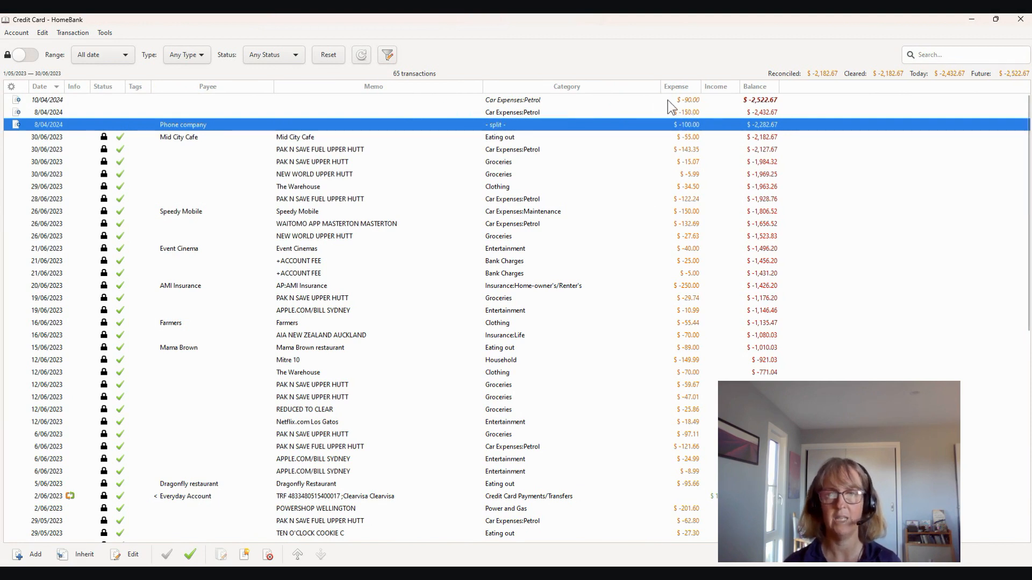
left_click(1020, 19)
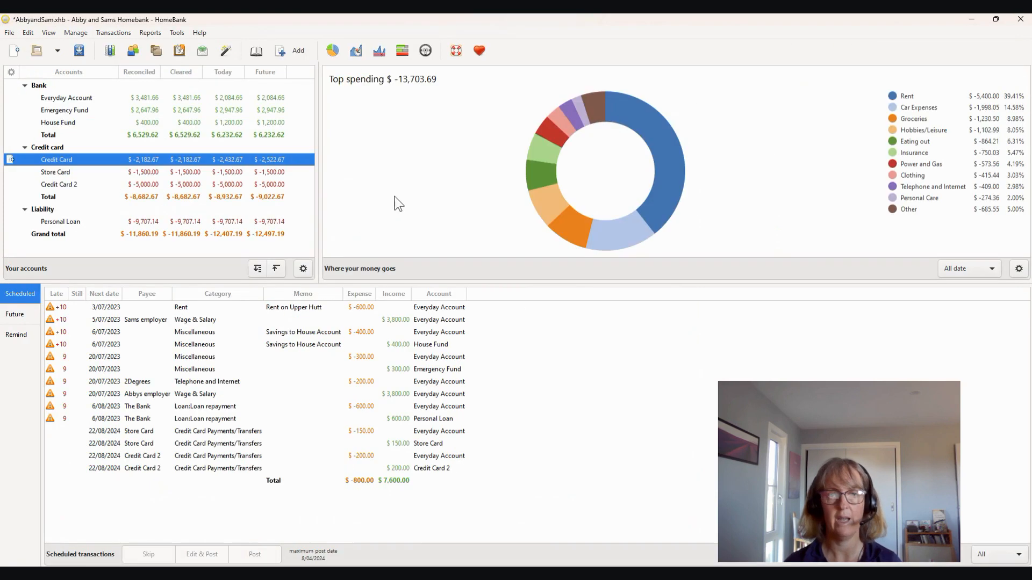
- Open the Statistics Report with its date range set to This month and enlarge the transaction detail area
left_click(150, 34)
left_click(171, 46)
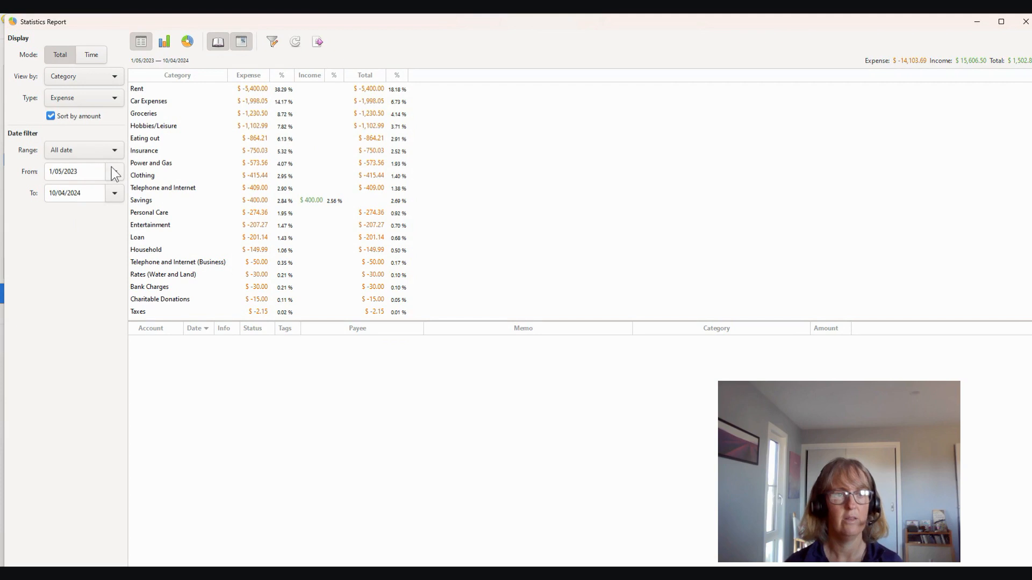
left_click(114, 172)
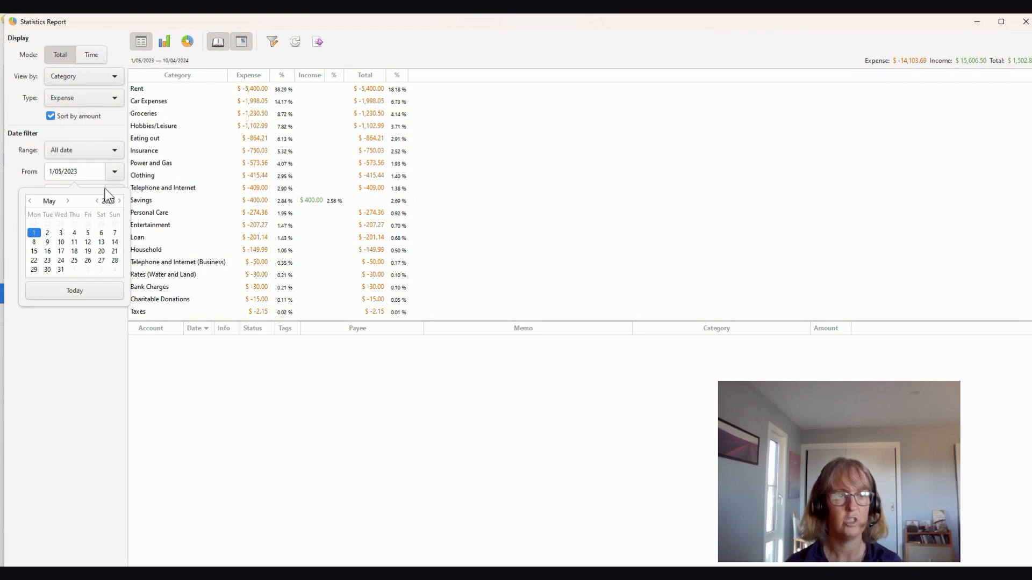
left_click(115, 157)
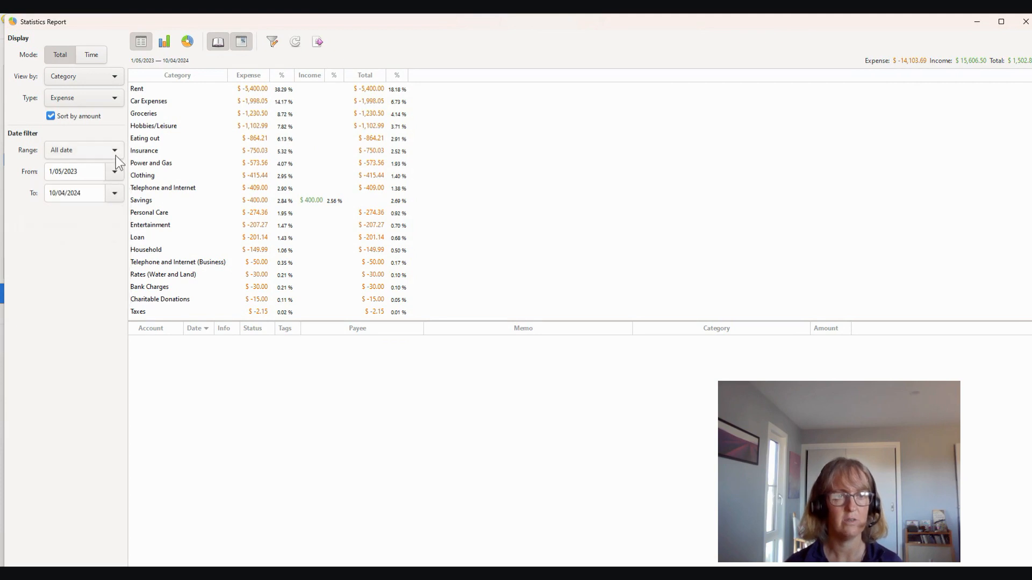
left_click(117, 155)
scroll(99, 106, "up", 6)
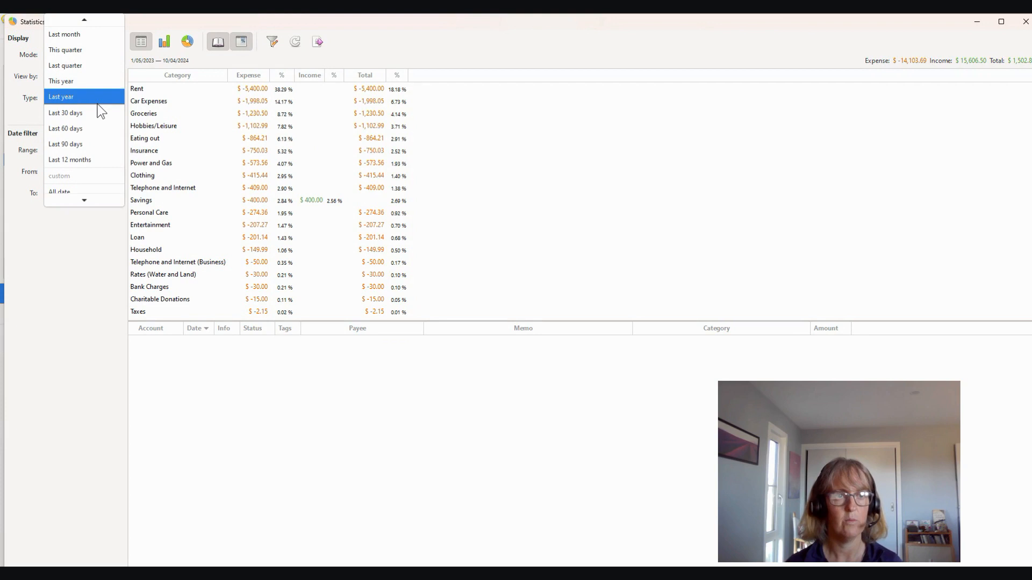
left_click(74, 24)
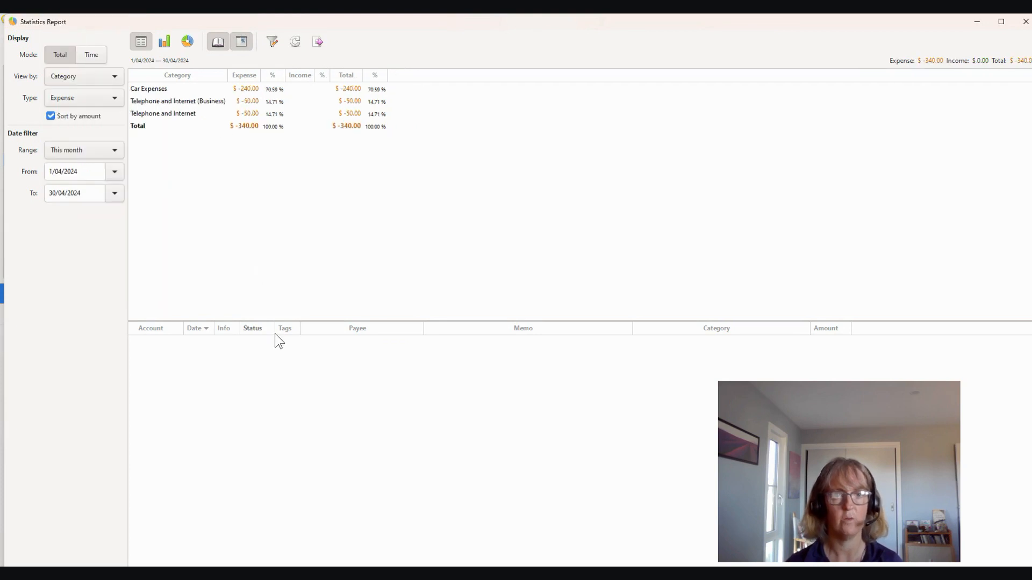
left_click_drag(272, 321, 261, 230)
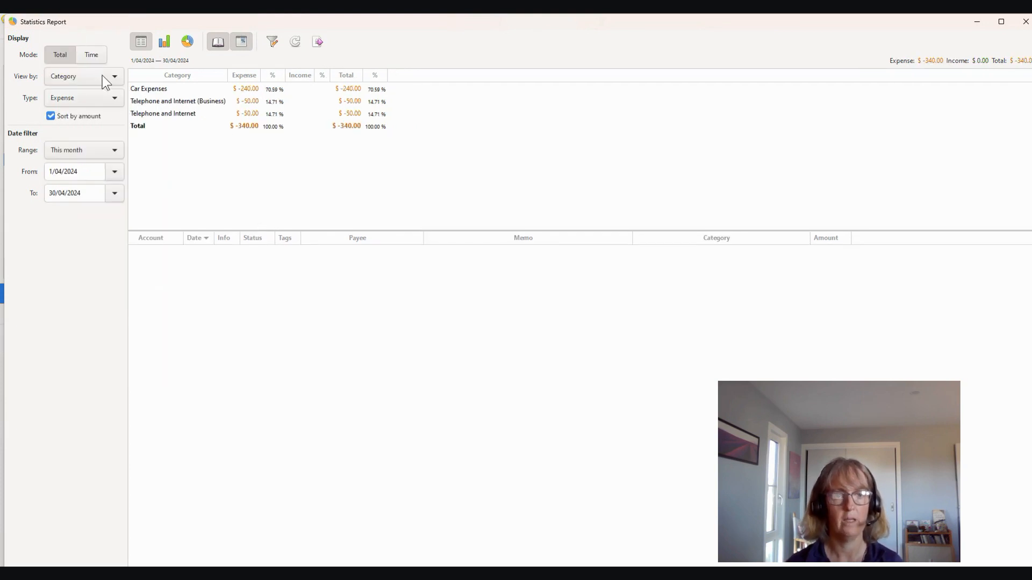
- Preview the report with the Total type and in Time mode, returning to the Expense type and Total mode
left_click(114, 99)
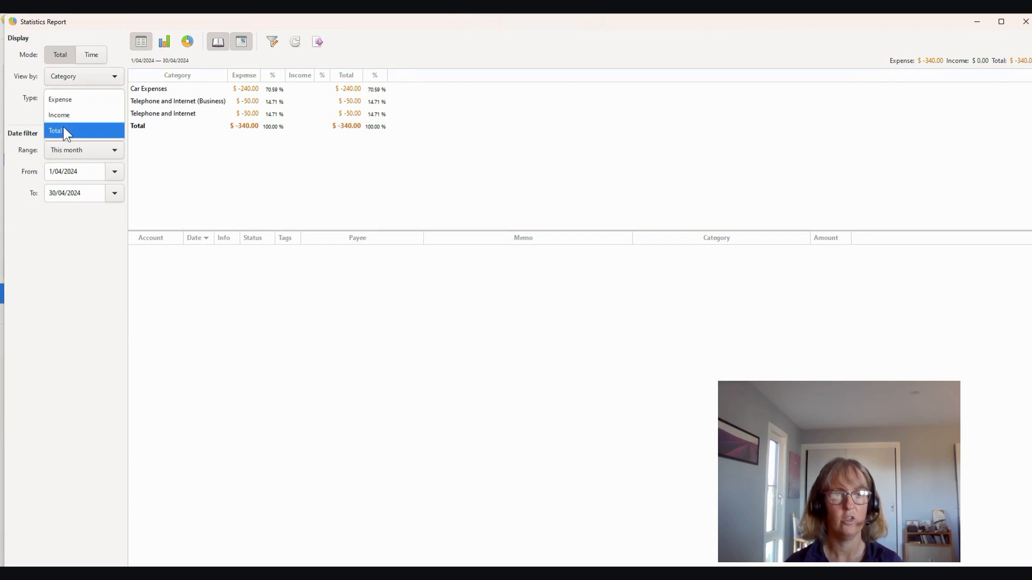
left_click(63, 129)
left_click(119, 98)
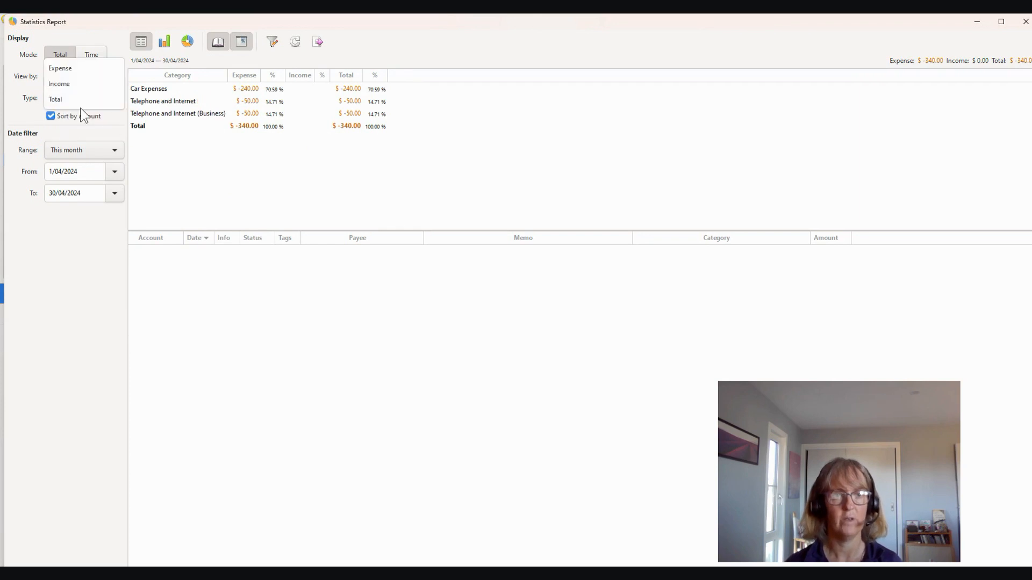
left_click(69, 71)
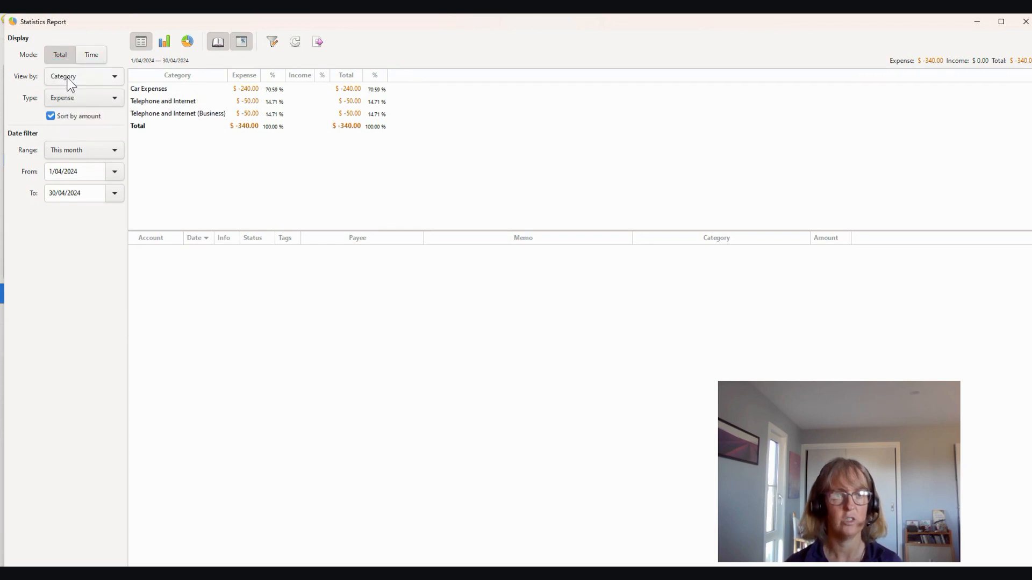
left_click(92, 56)
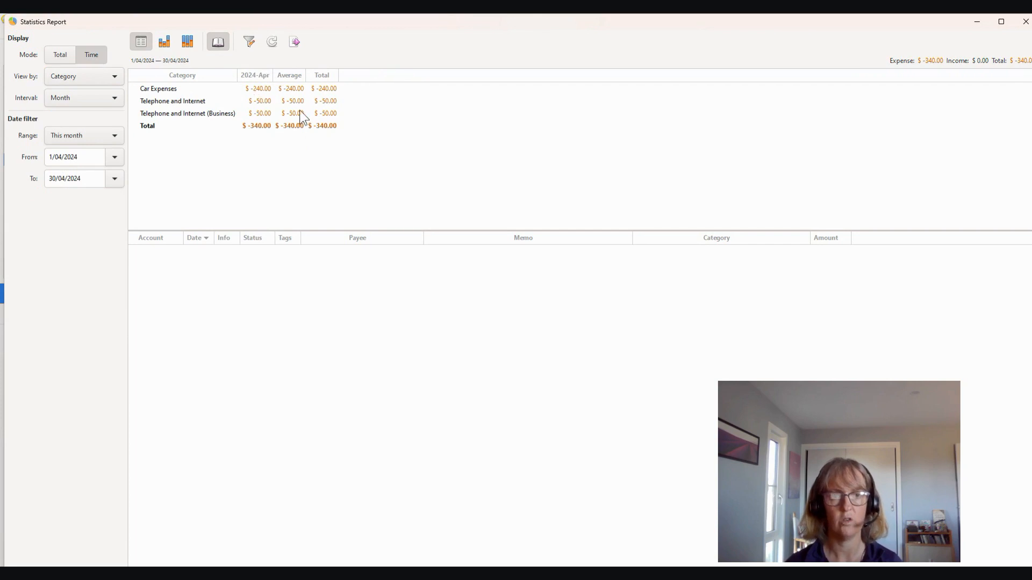
left_click(60, 53)
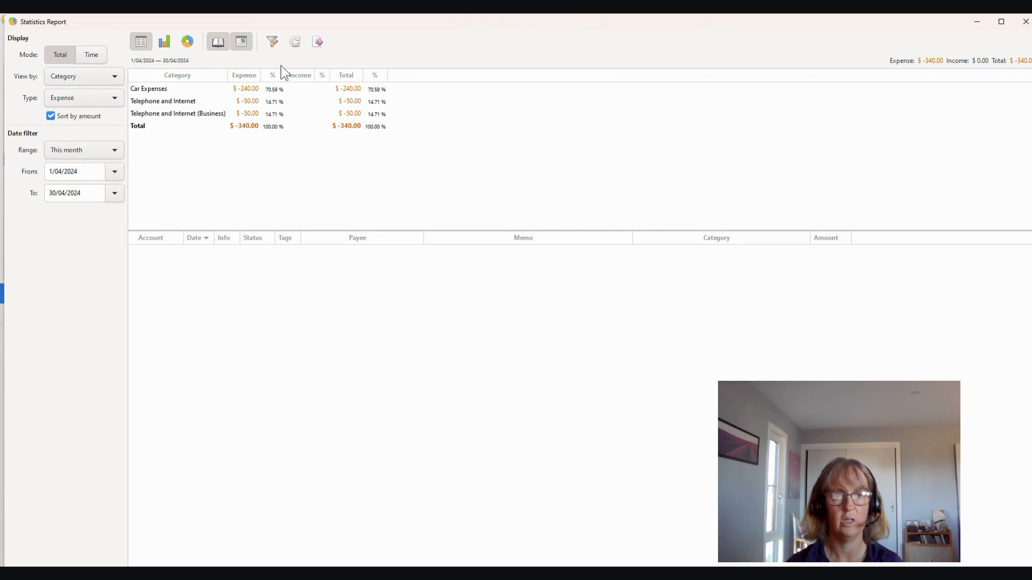
- Hide the percentage columns and examine the transactions behind Car Expenses and both Telephone and Internet categories
left_click(242, 41)
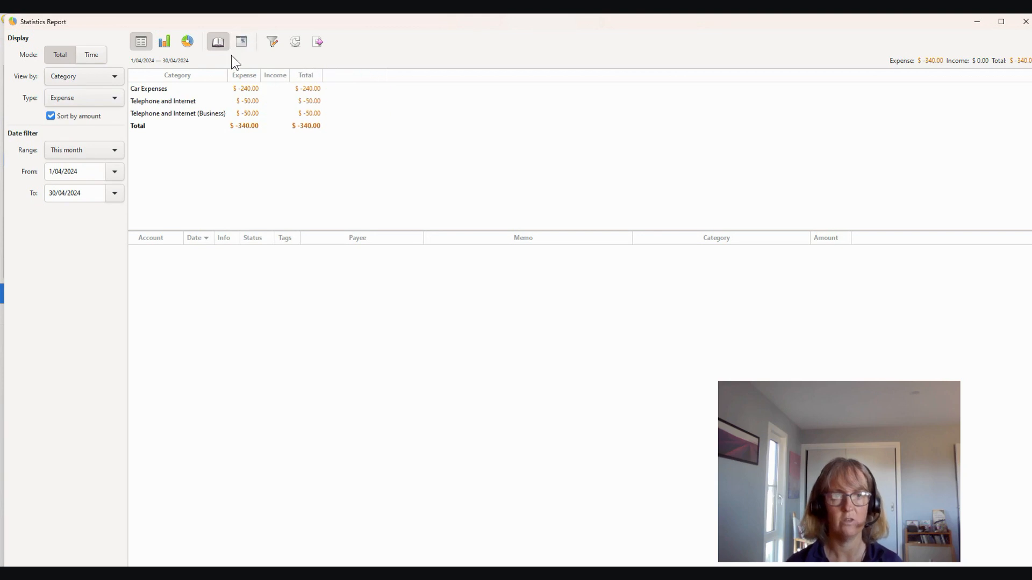
left_click(152, 91)
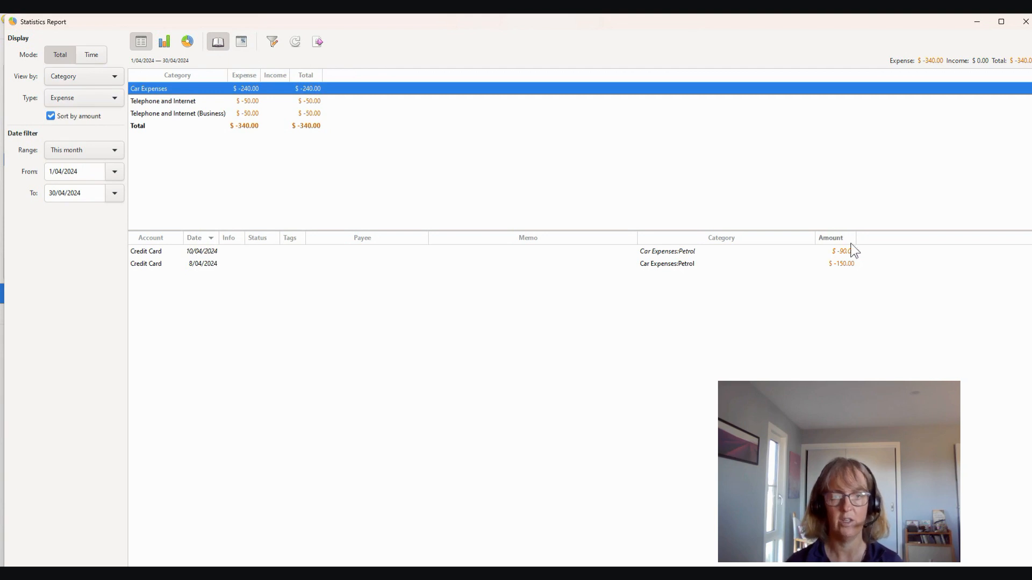
left_click(186, 113)
left_click(176, 101)
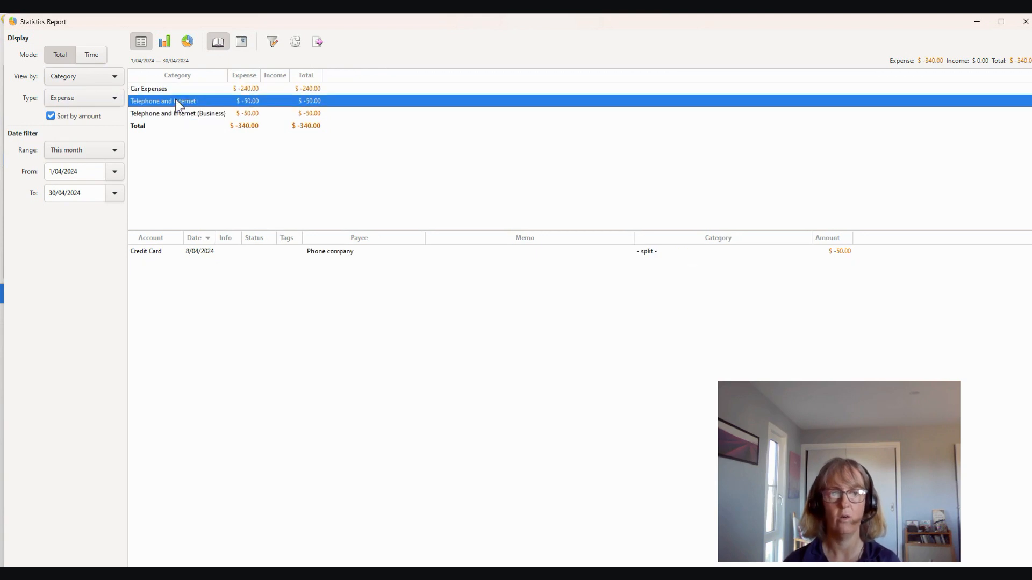
- Compare the transactions behind the personal and business Telephone and Internet categories, and close the Statistics Report
left_click(179, 113)
left_click(176, 102)
left_click(175, 114)
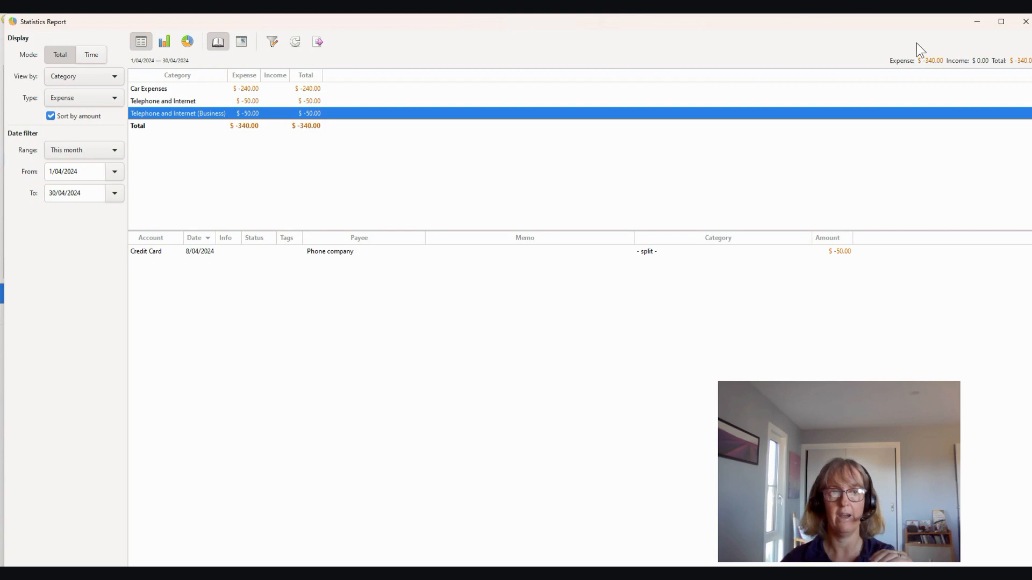
left_click(1025, 23)
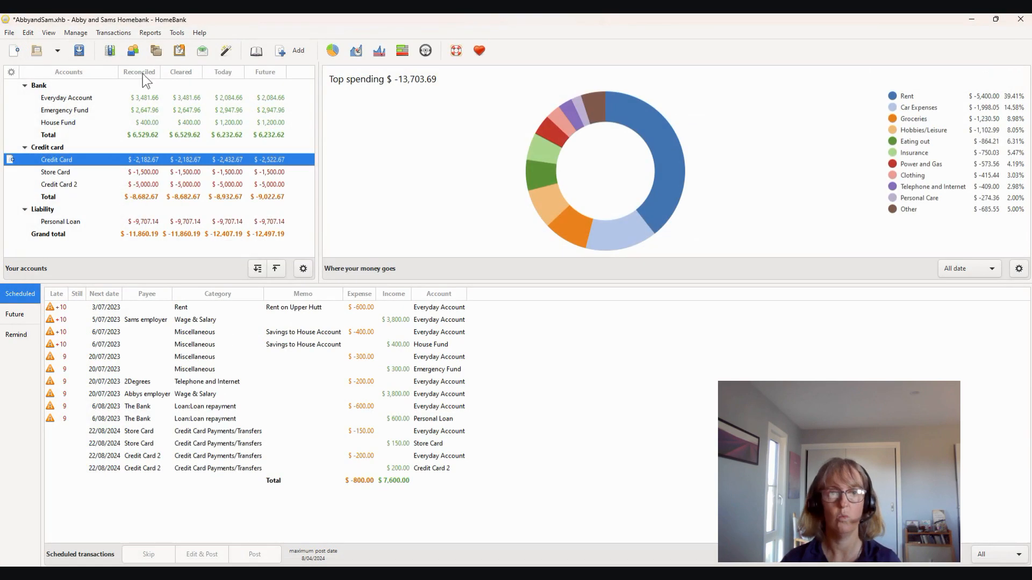
- Start a new Credit Card expense transaction with an amount of -500 and open its transaction splits
left_click(116, 34)
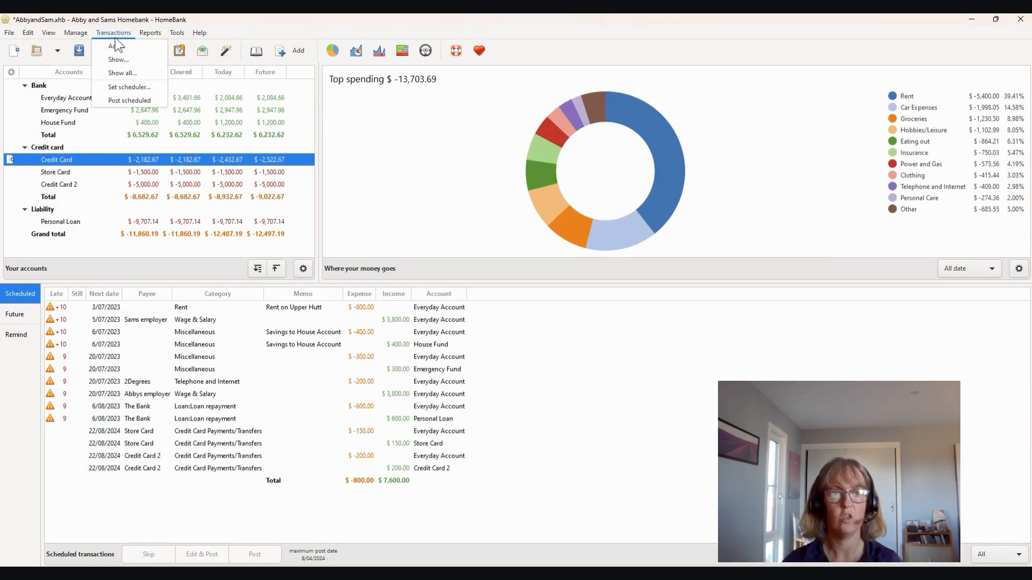
left_click(115, 46)
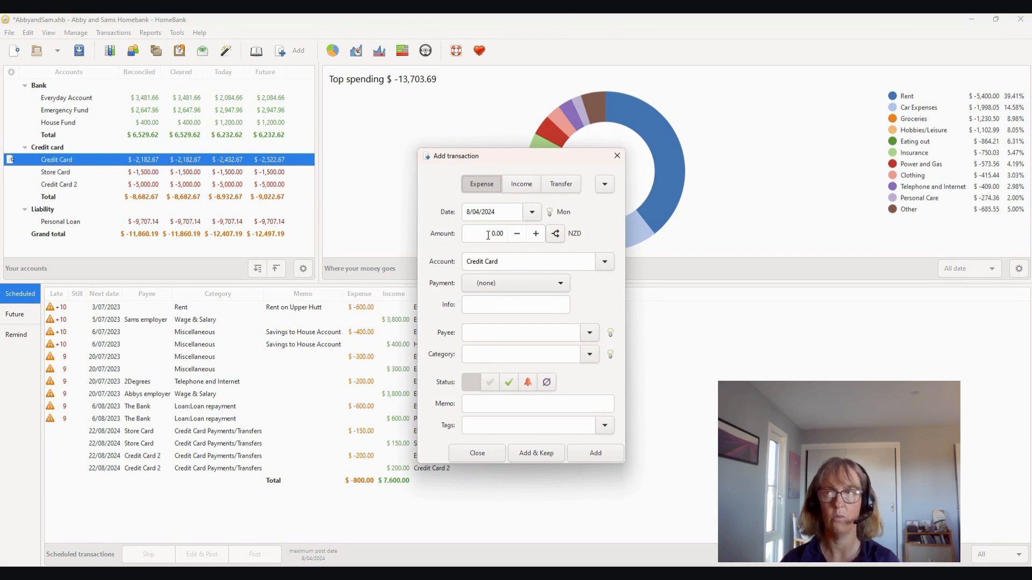
left_click(506, 231)
type("-5")
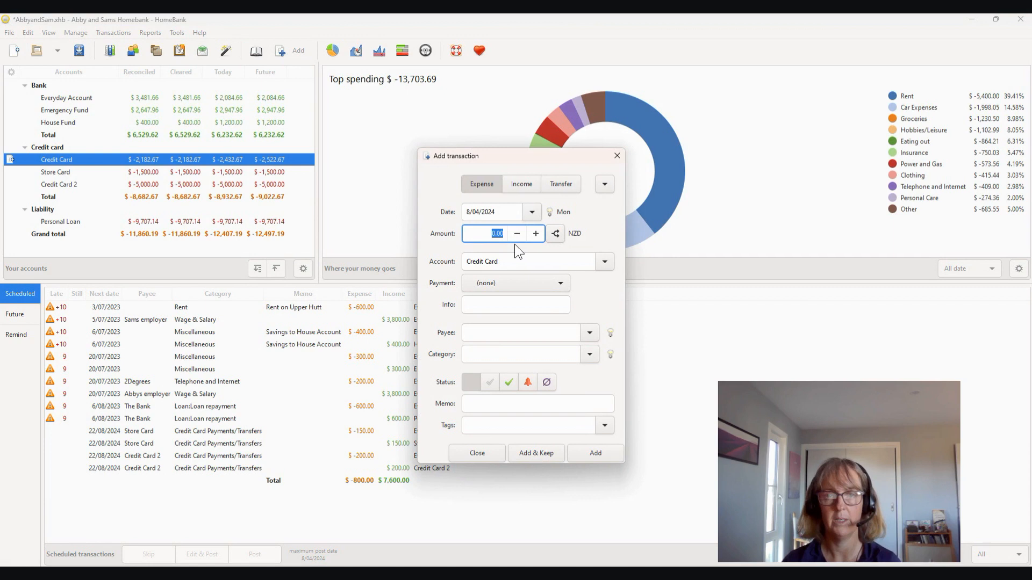
type("00")
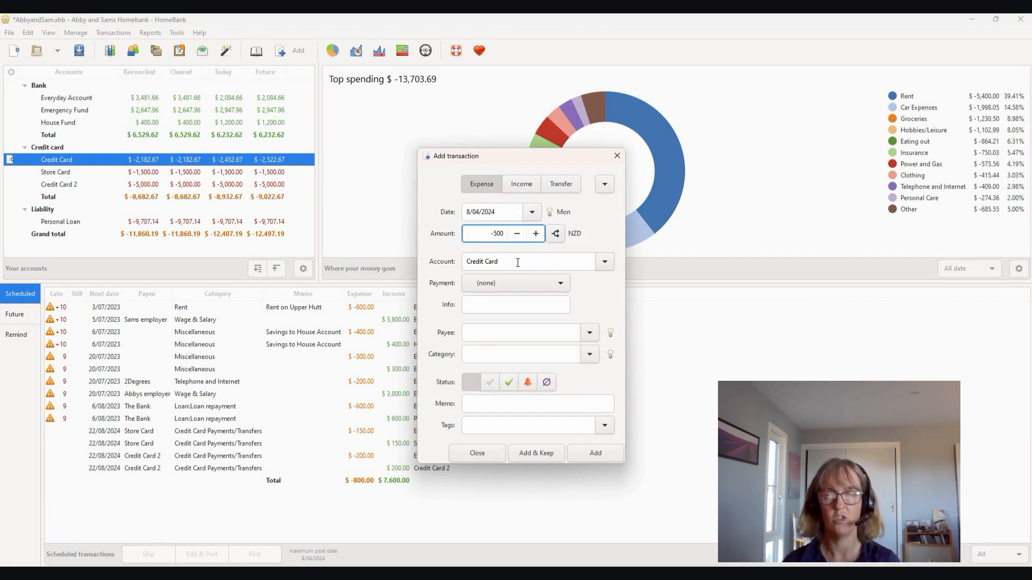
left_click(555, 233)
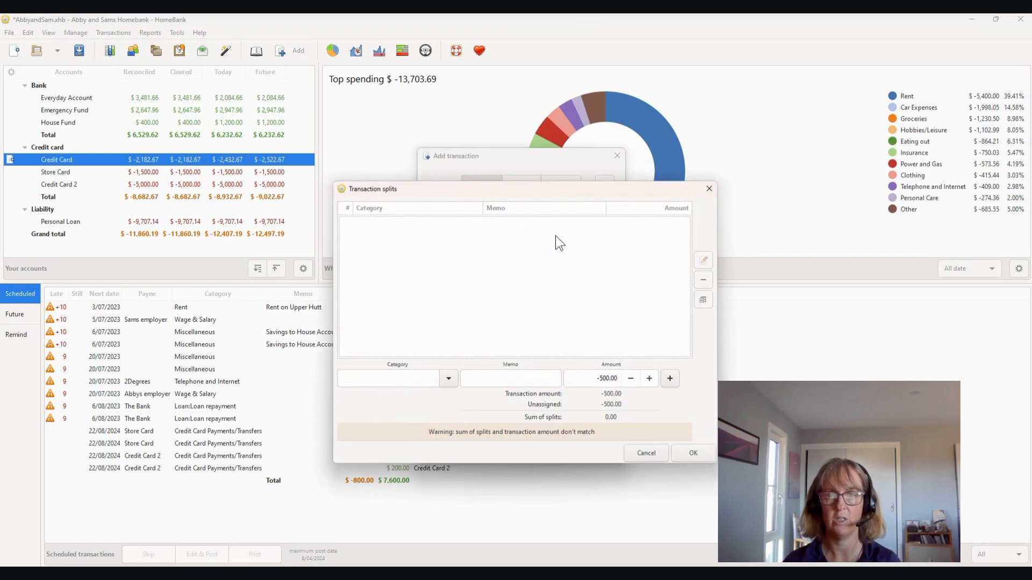
- Add a split with category Car Expenses:Petrol, memo "Portion of Petrol" and amount -250
left_click(392, 380)
type("petr")
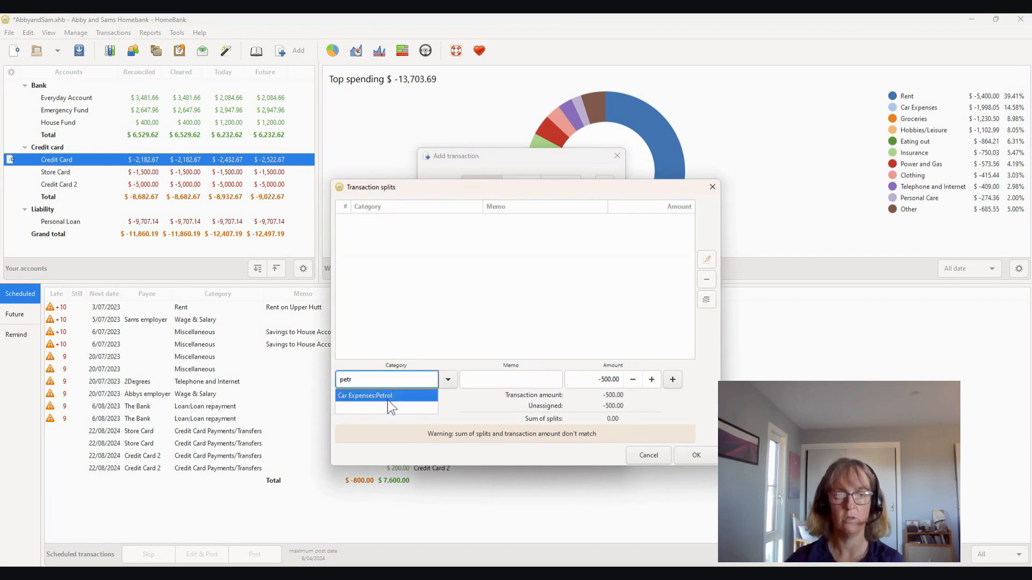
left_click(388, 401)
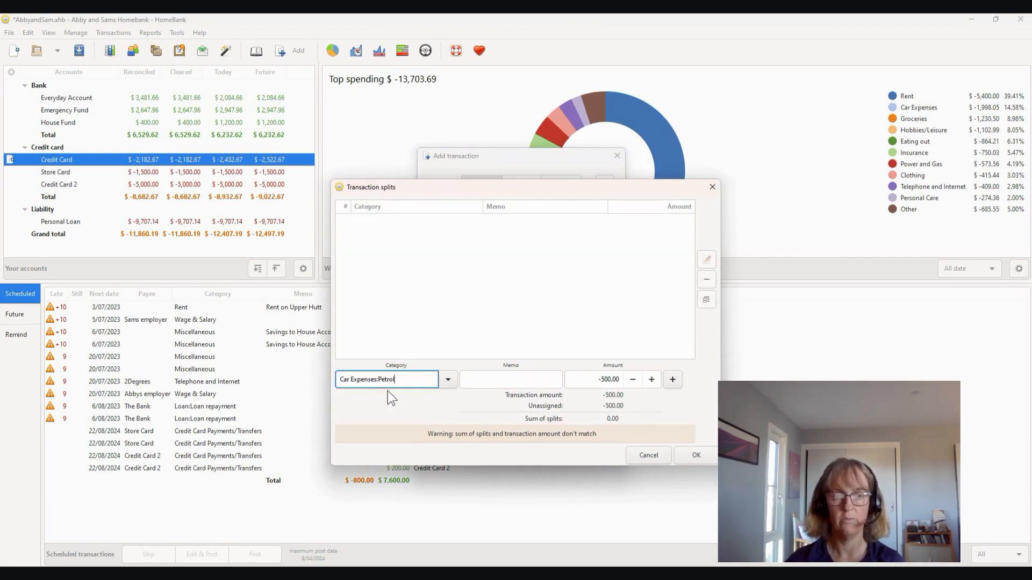
key("Tab")
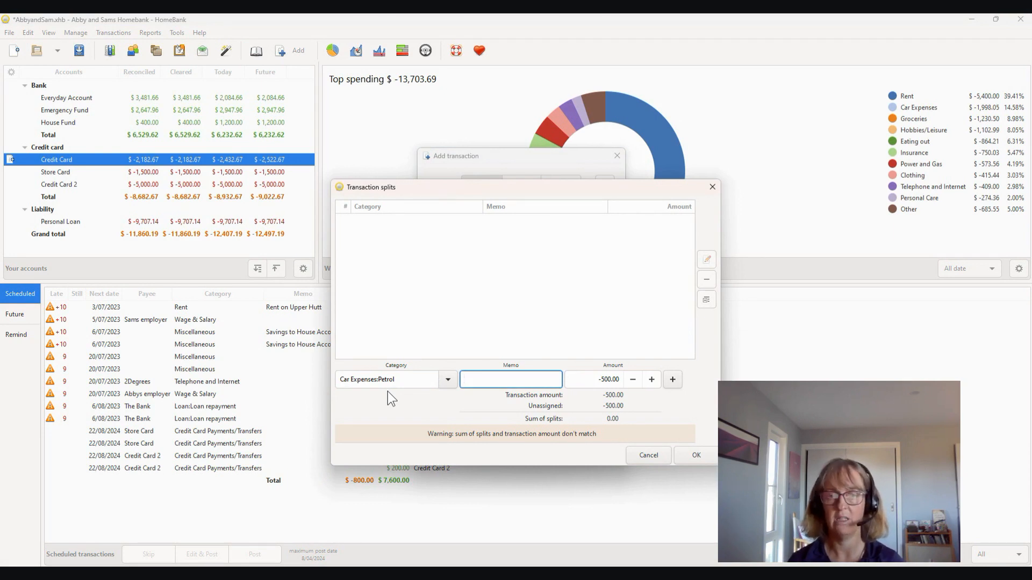
type("P")
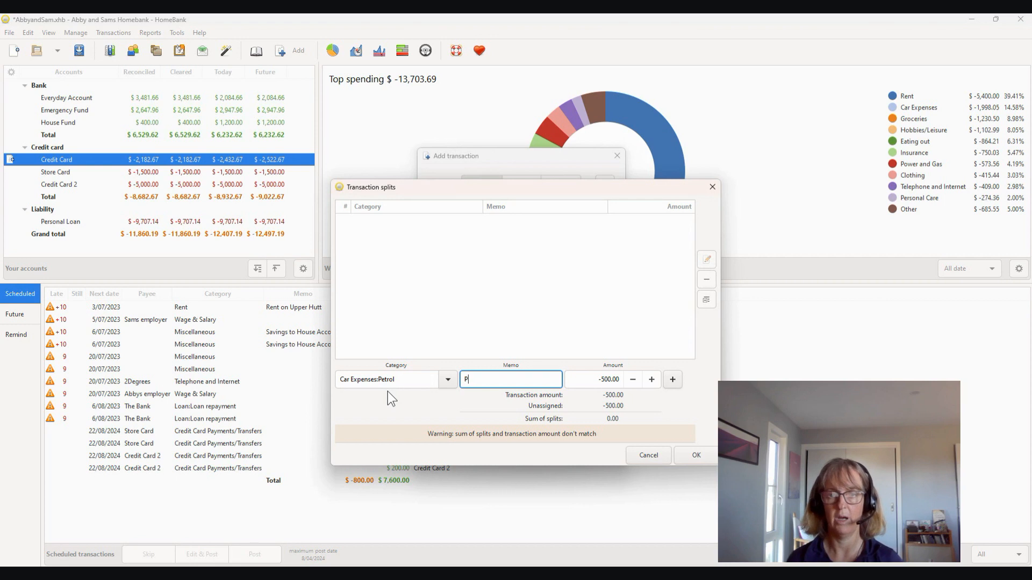
type("ortion of Petrol")
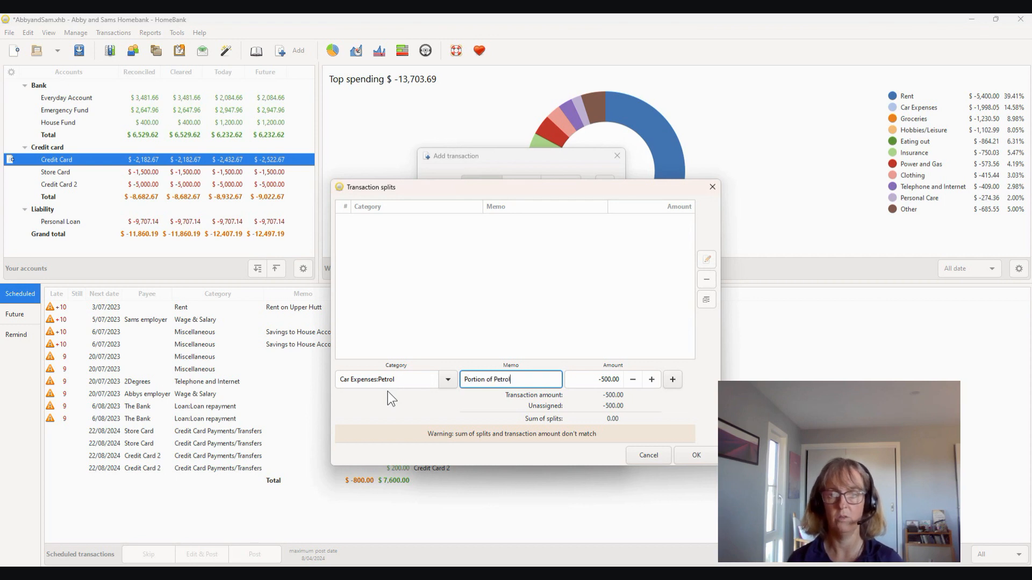
key("Tab")
type("-")
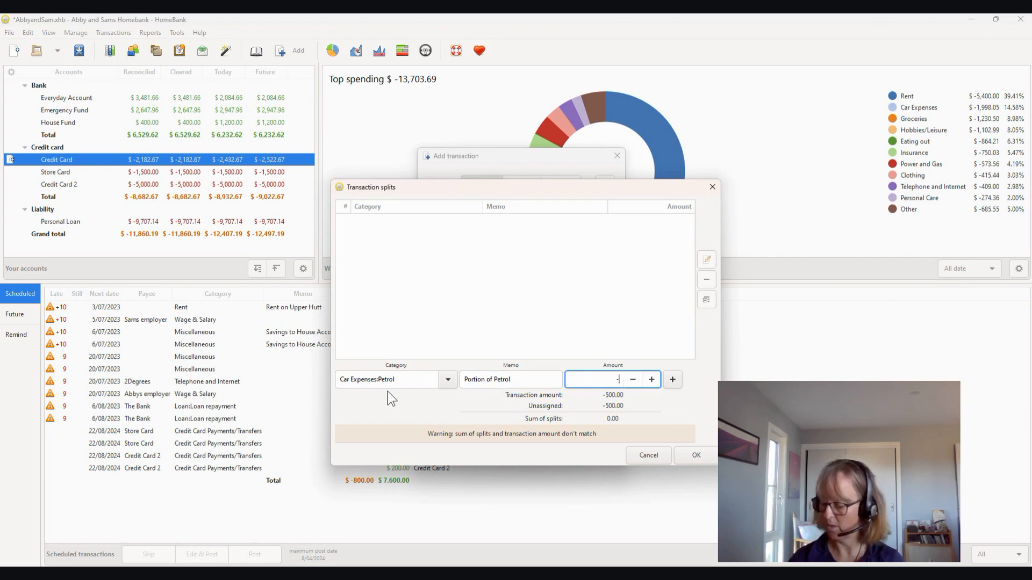
type("250")
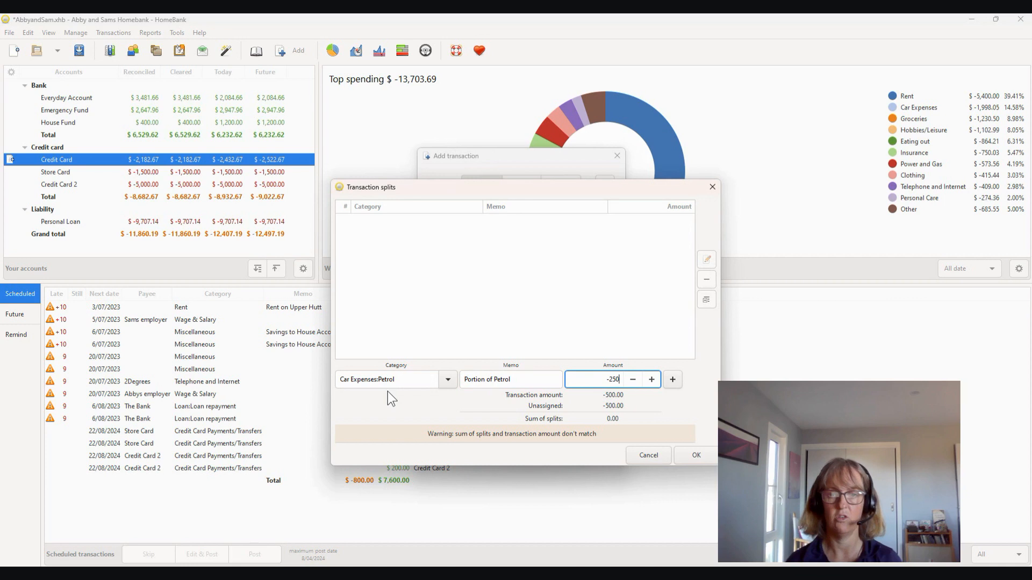
left_click(673, 380)
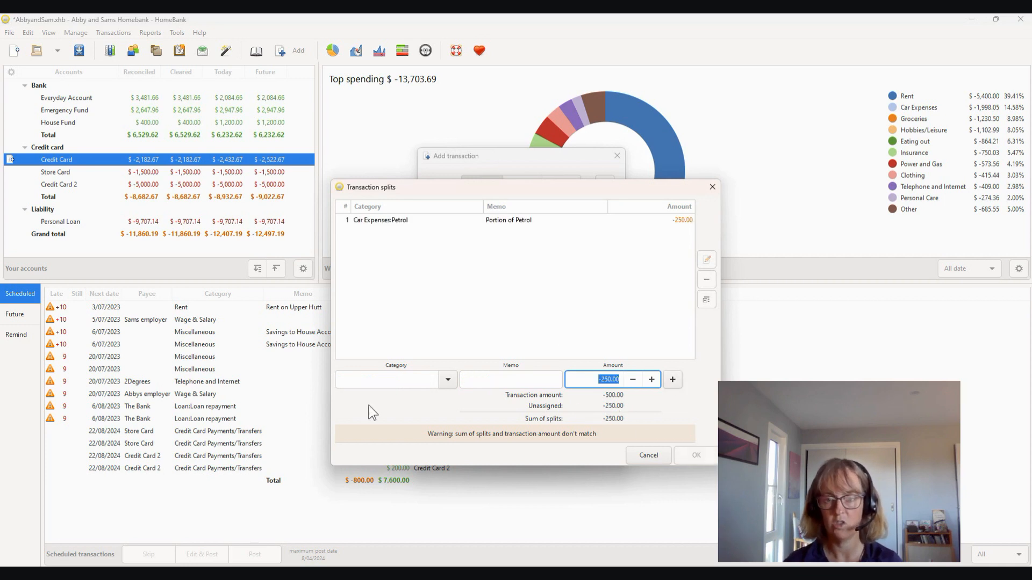
left_click(408, 384)
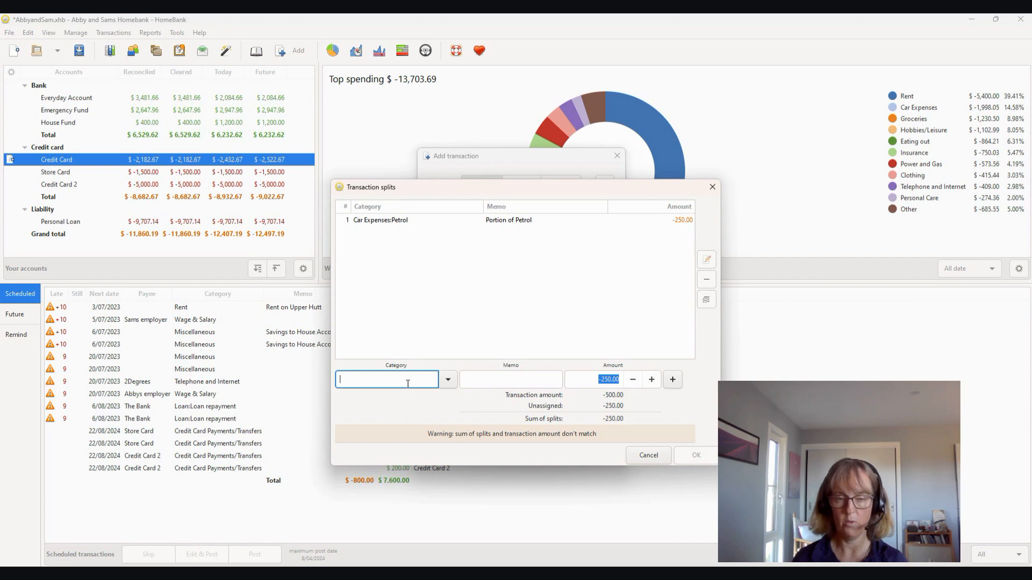
type("Reg")
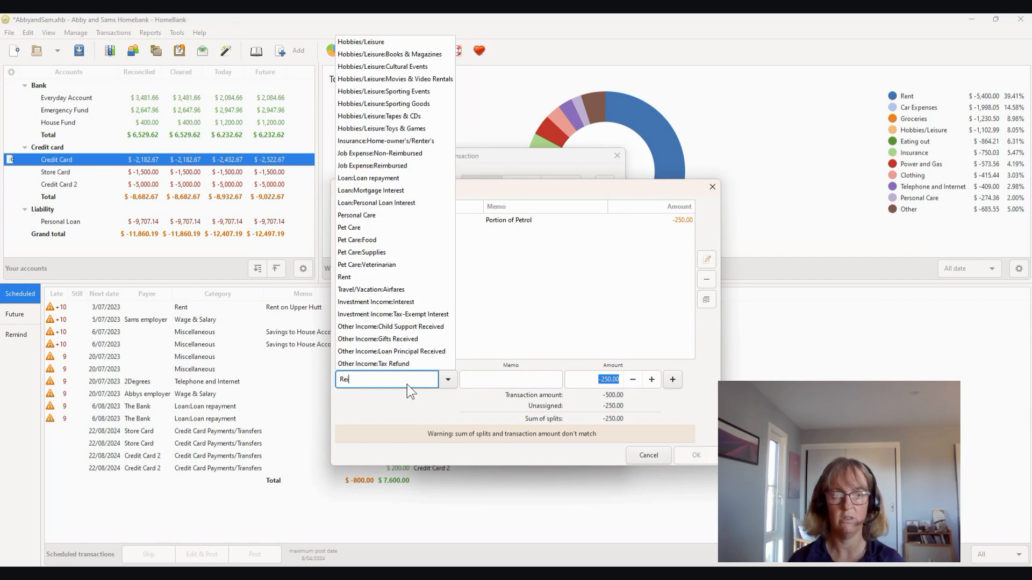
key("BackSpace")
key("BackSpace")
key("BackSpace")
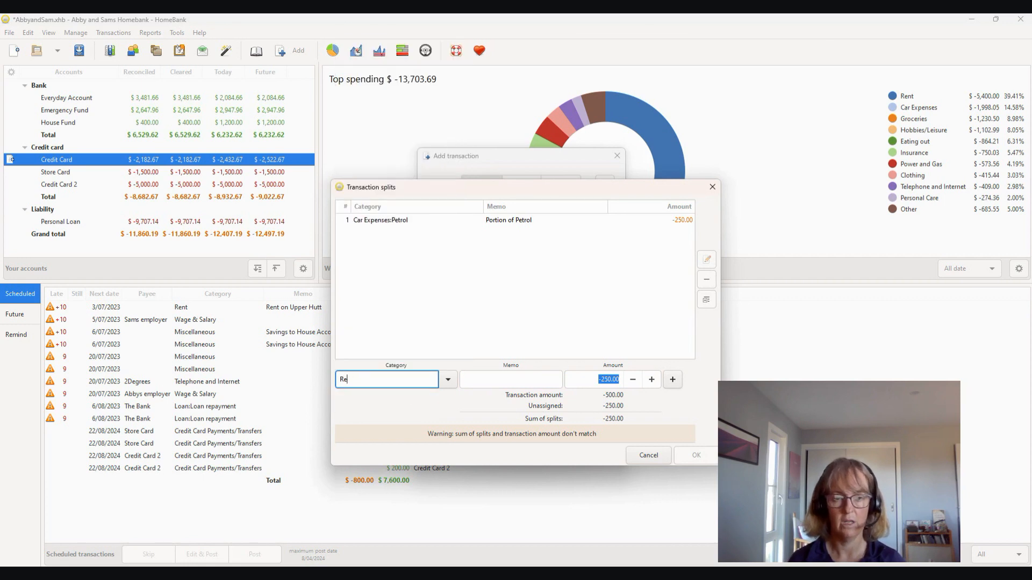
type("car")
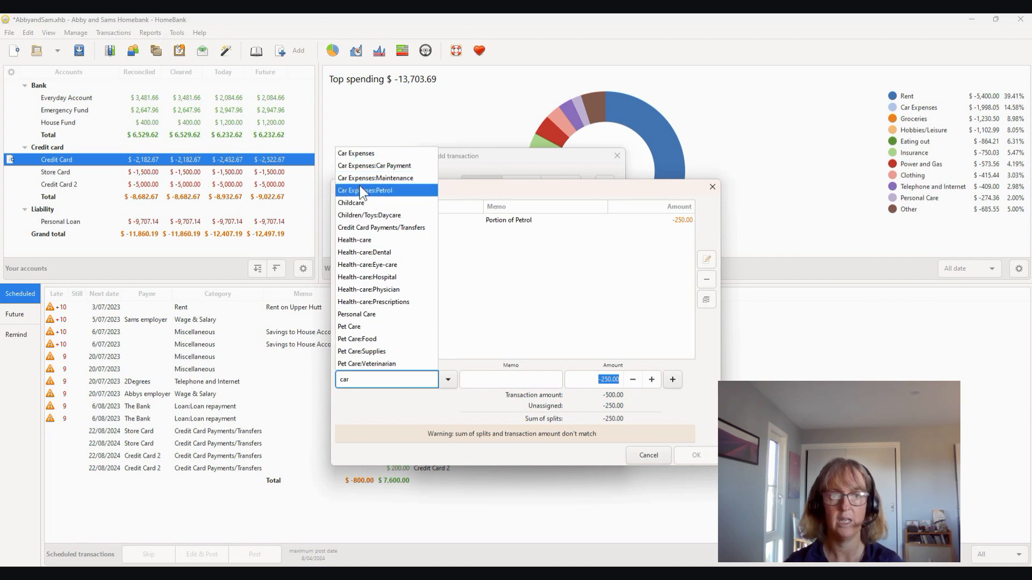
key("BackSpace")
key("BackSpace")
key("BackSpace")
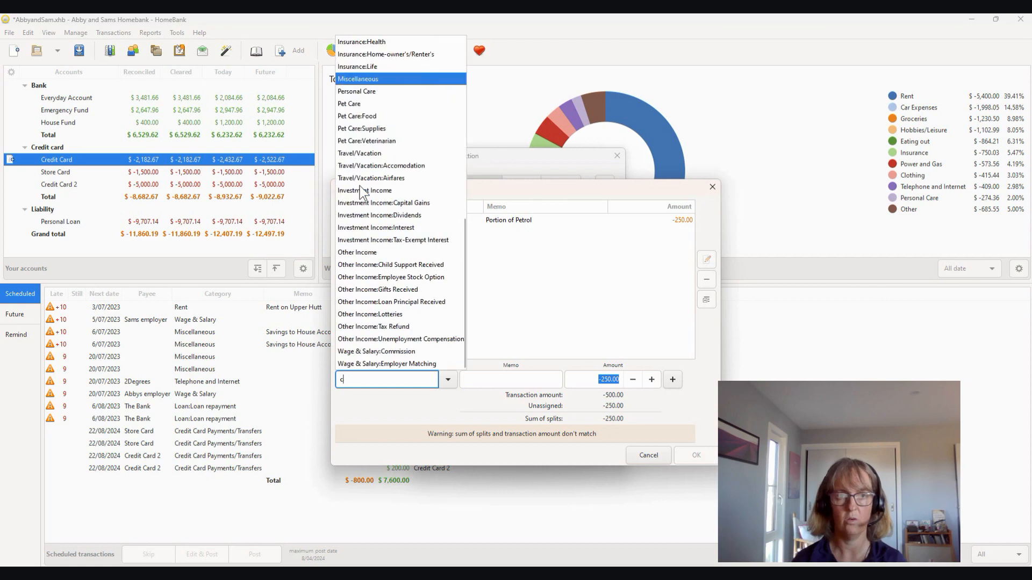
- Add a second split with the new category Car Expenses:WOF Rego, memo "Registration" and amount -100
type("Car Expe")
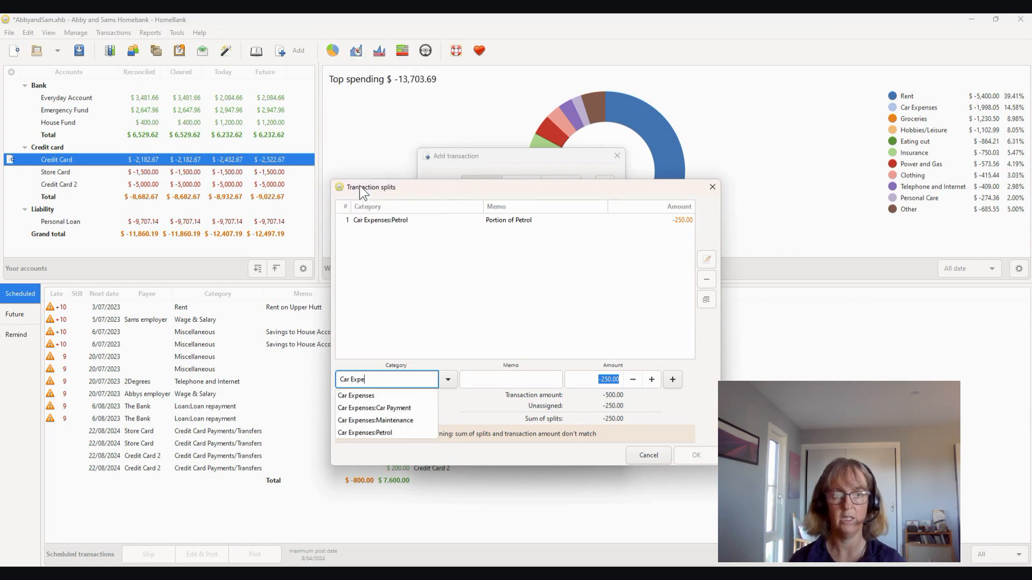
type("nses")
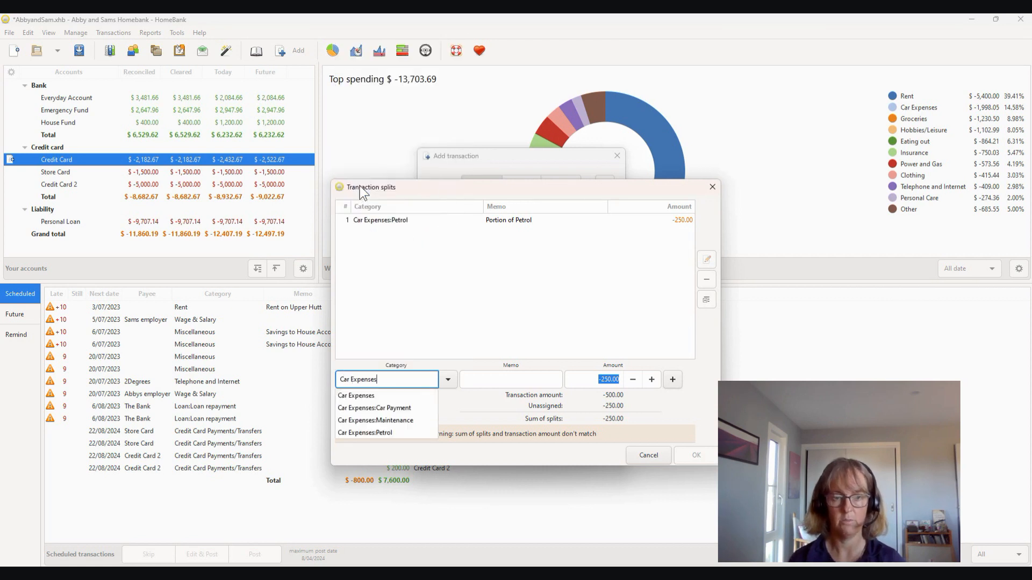
type(":")
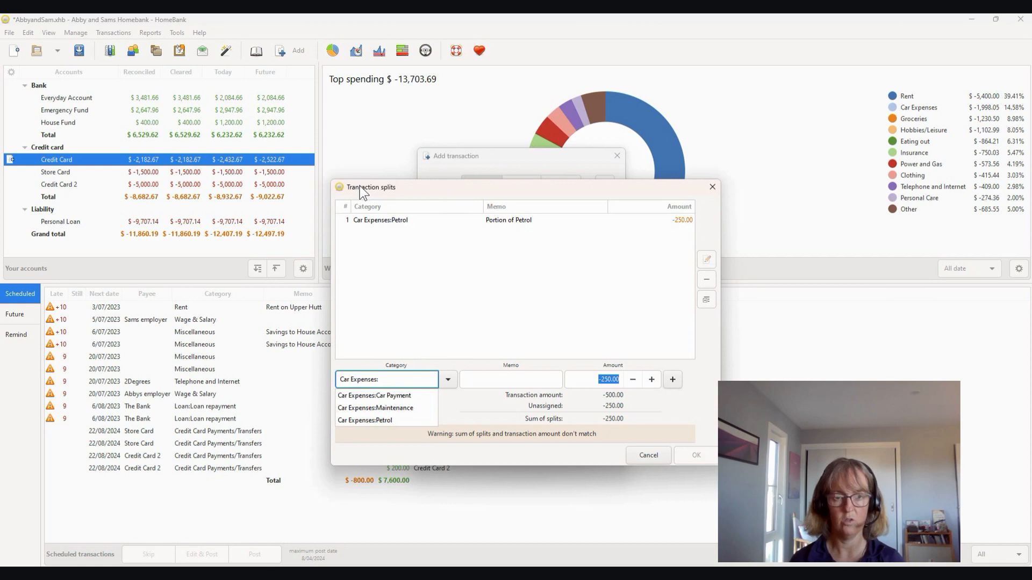
type("WOF ")
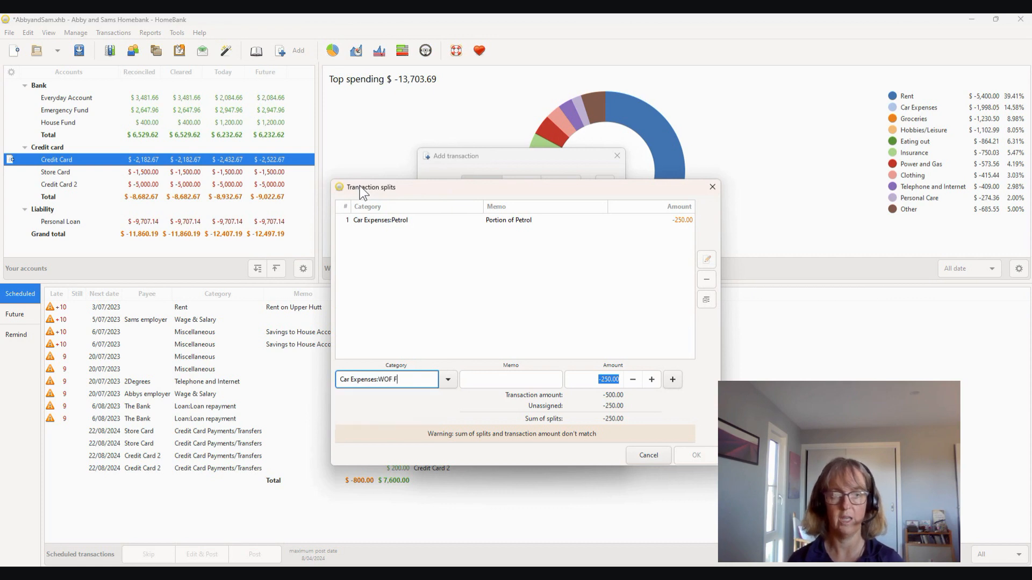
type("Rego")
key("Tab")
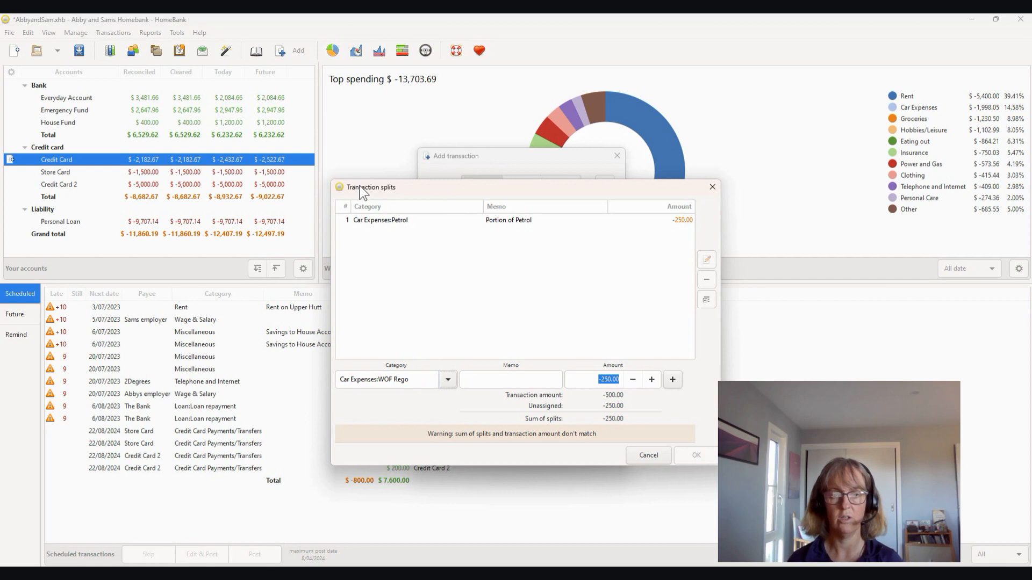
key("Tab")
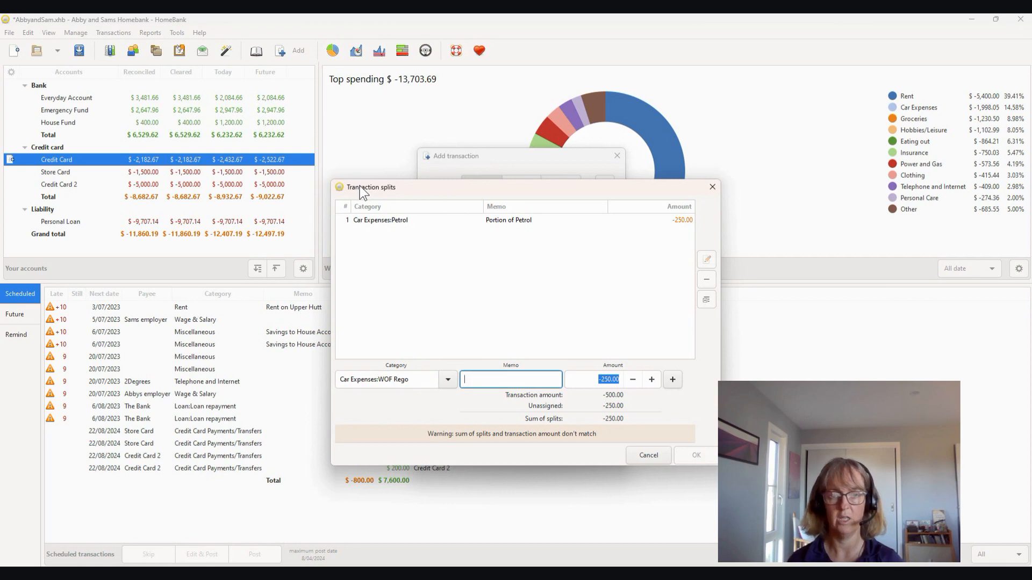
type("Registration")
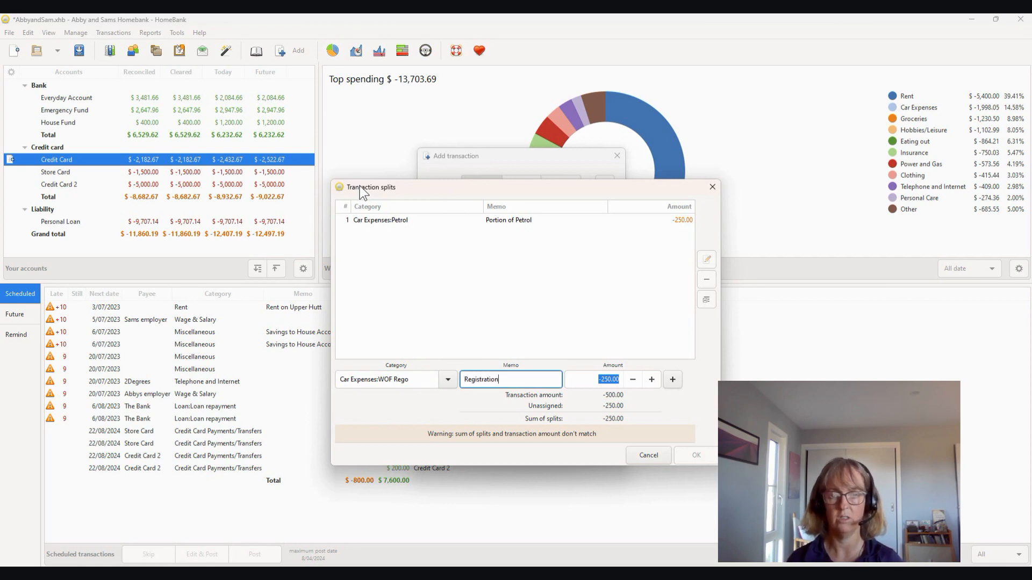
key("Tab")
type("-100")
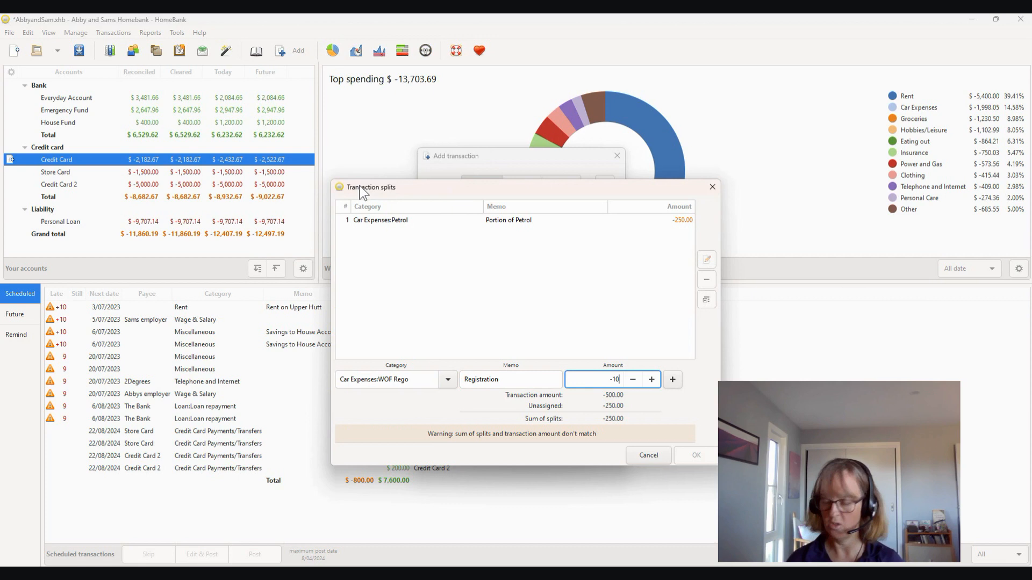
left_click(673, 379)
- Add a third split with category Car Expenses:Maintenance, memo "New Tire" and the remaining amount of -150
left_click(421, 385)
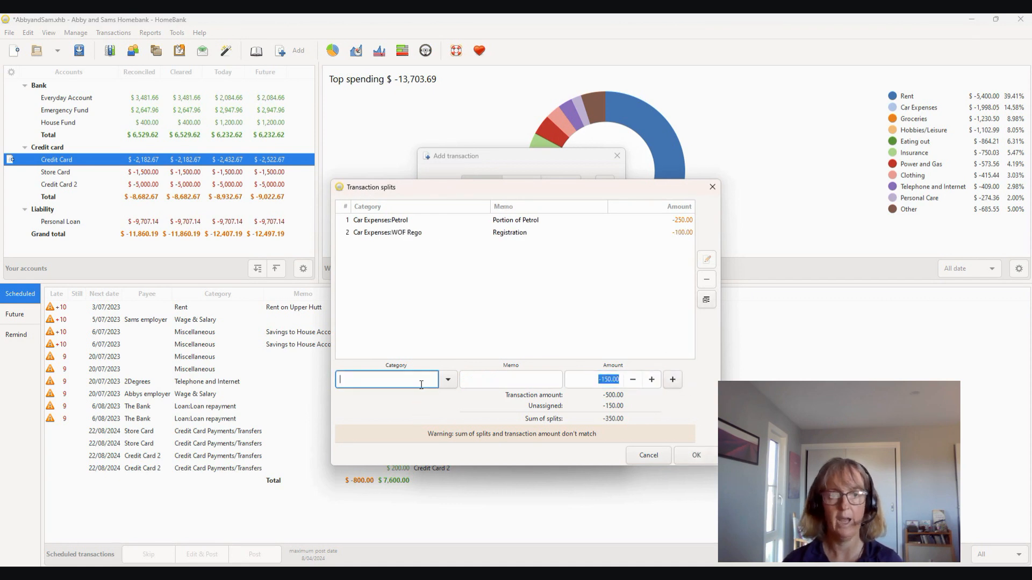
type("Car")
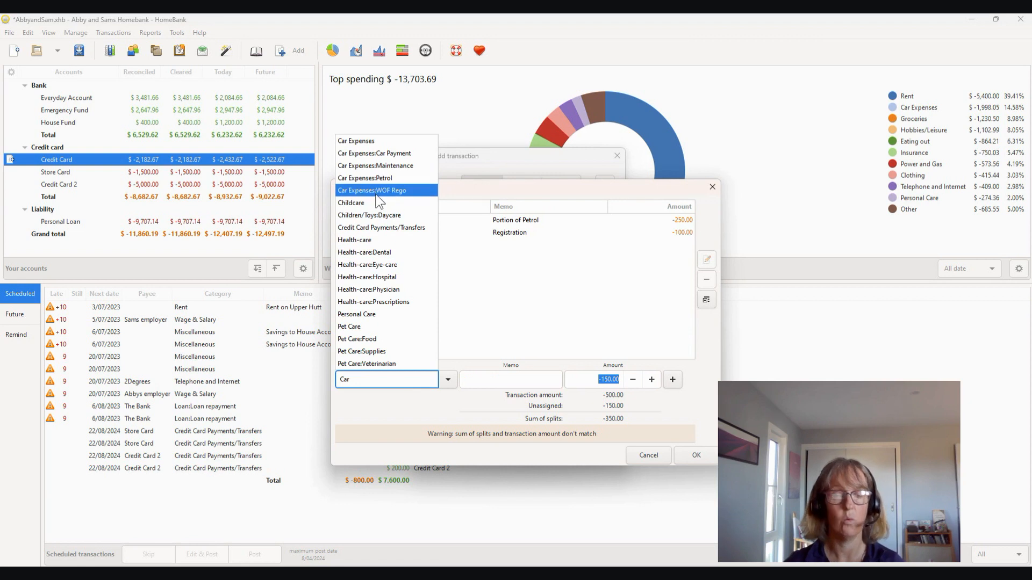
left_click(372, 168)
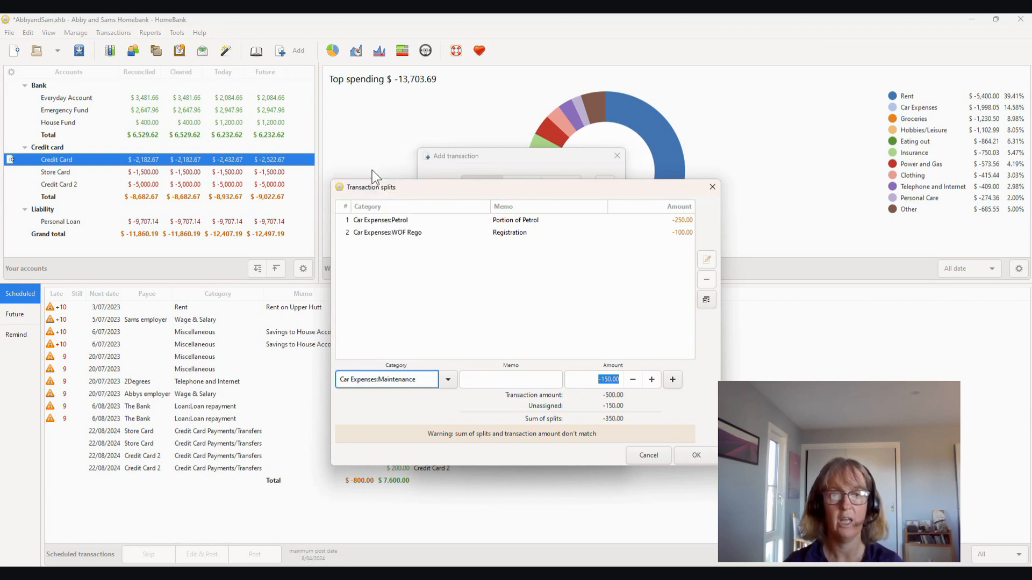
left_click(506, 384)
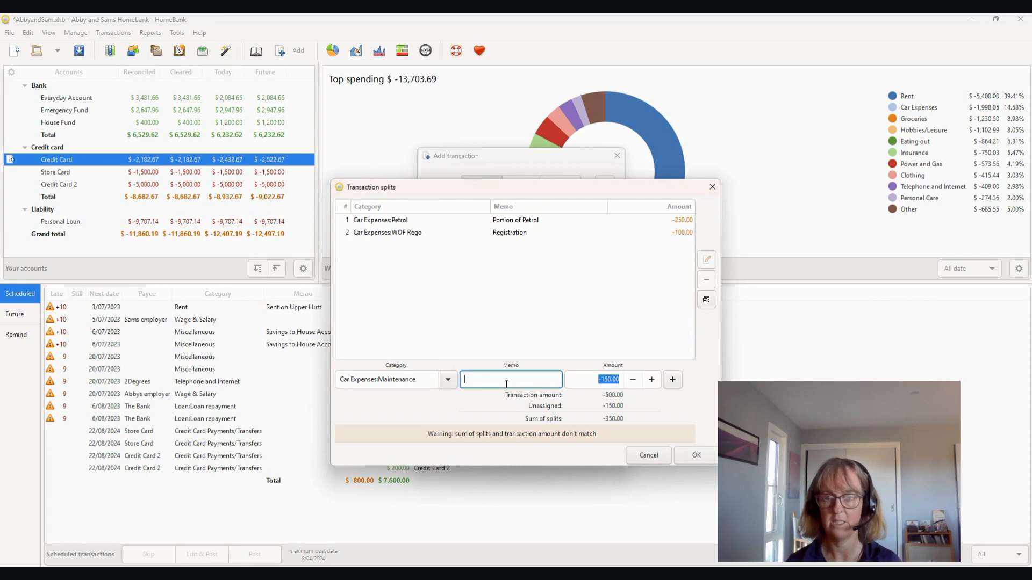
type("New Tire")
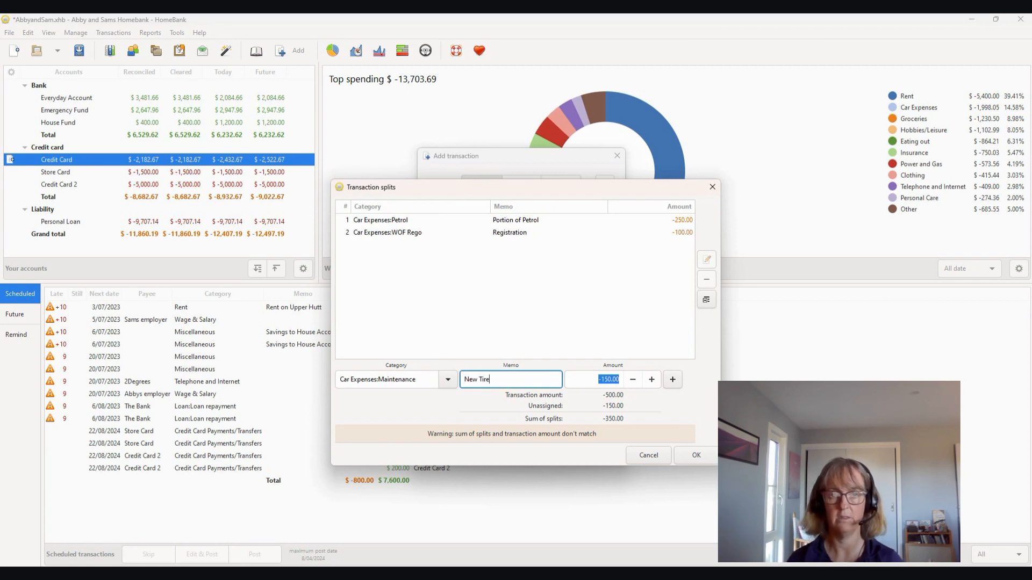
key("Tab")
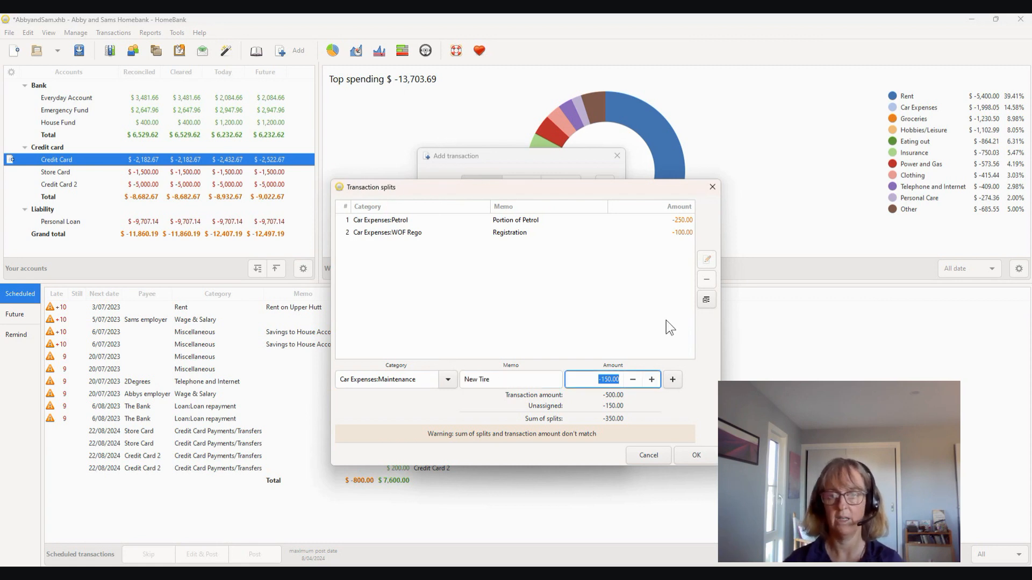
left_click(672, 380)
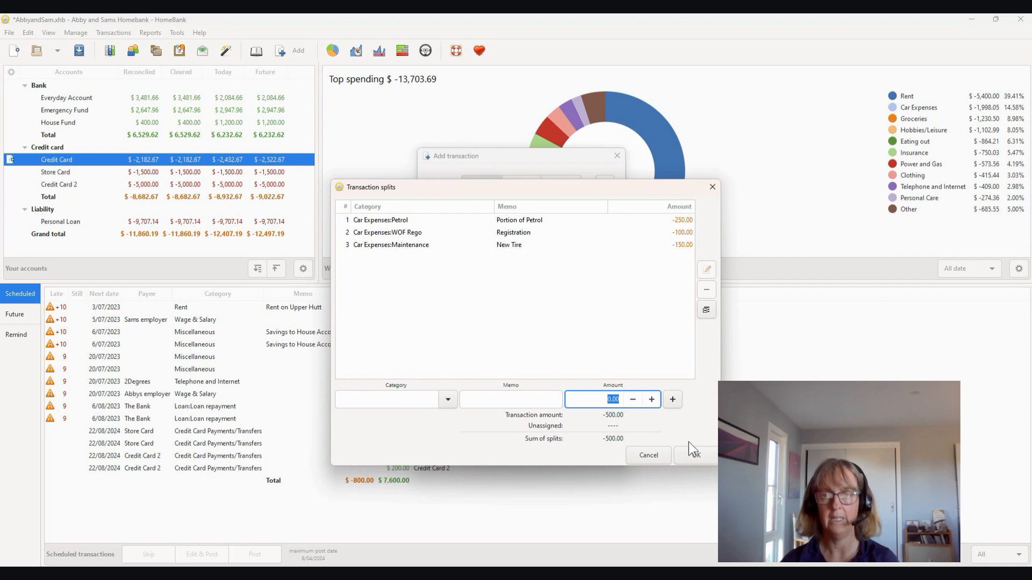
- Accept the three car expense splits, add the -500 transaction to the Credit Card account and finish entering transactions
left_click(697, 455)
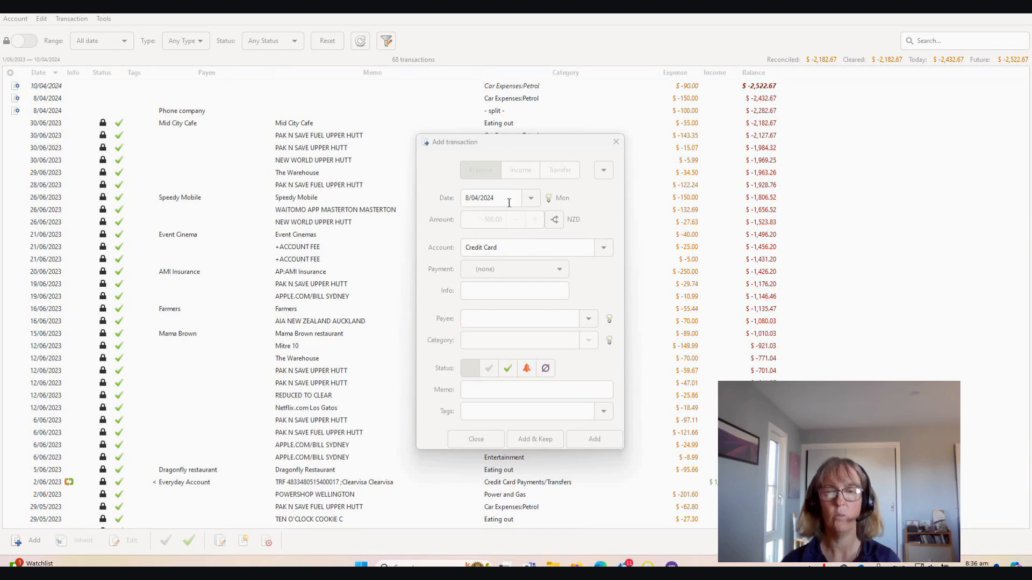
left_click(553, 220)
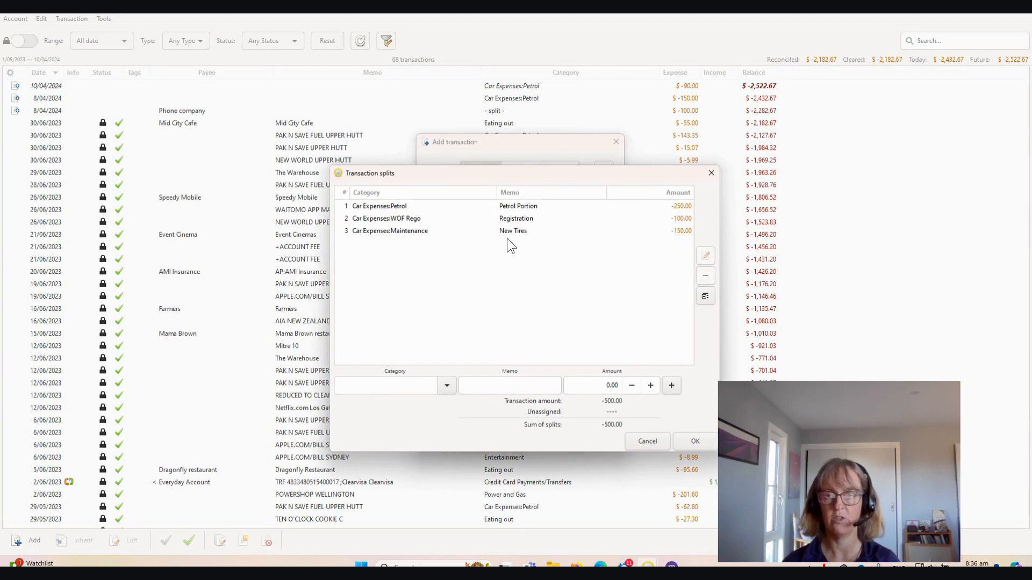
left_click(704, 441)
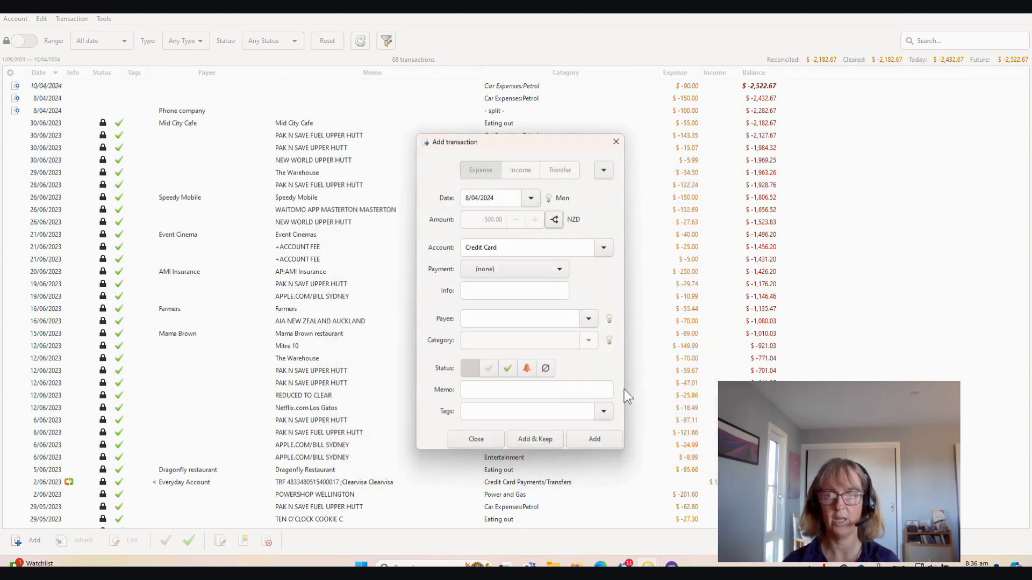
left_click(586, 442)
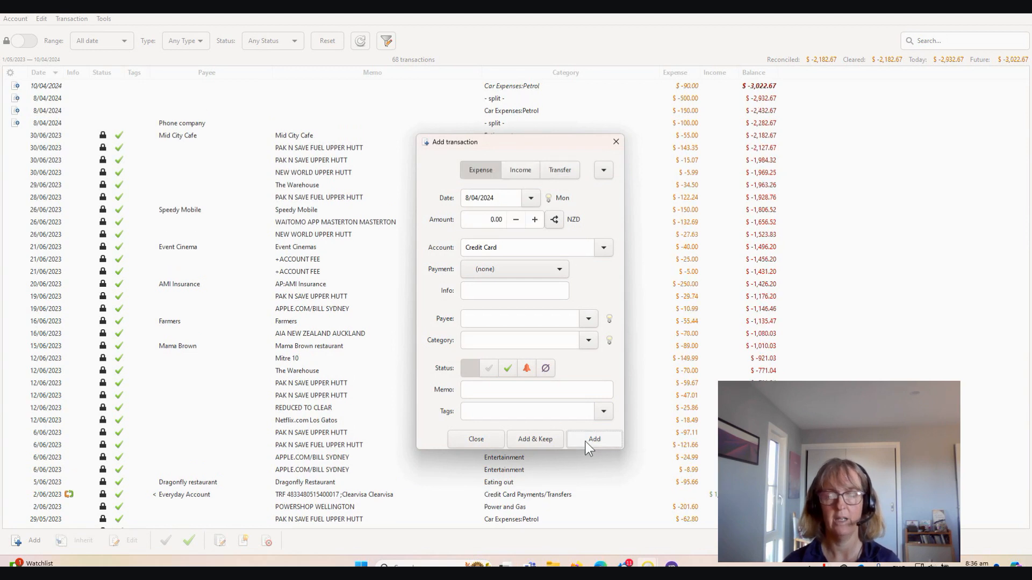
left_click(472, 438)
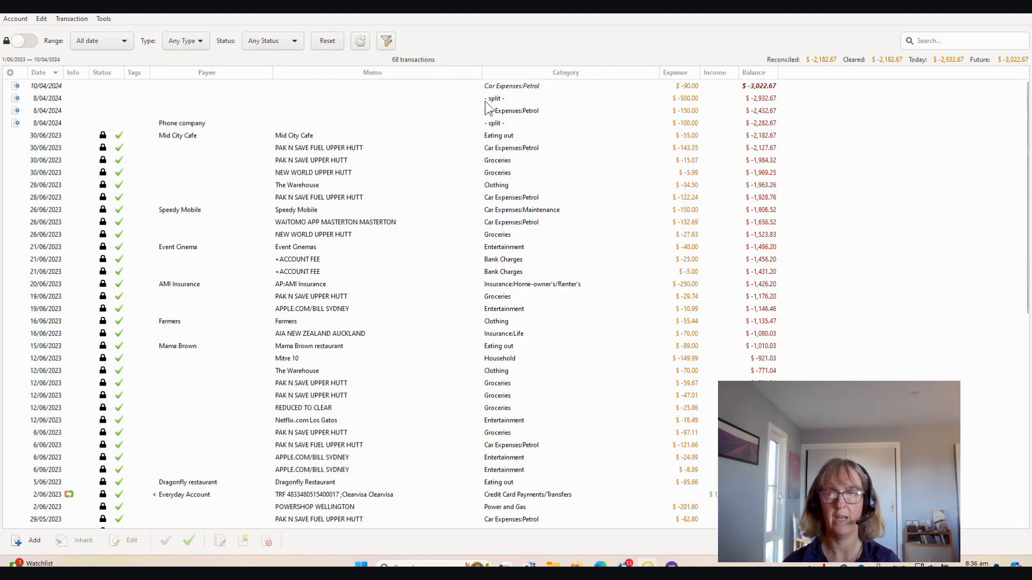
left_click(499, 96)
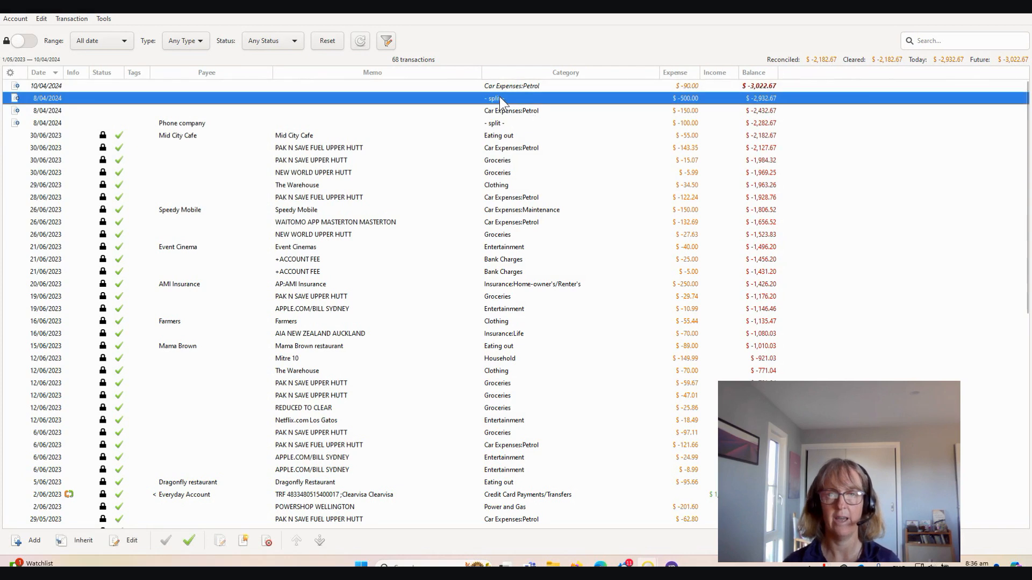
- Close the account register and open the Statistics Report with its date range set to This month
left_click(1026, 15)
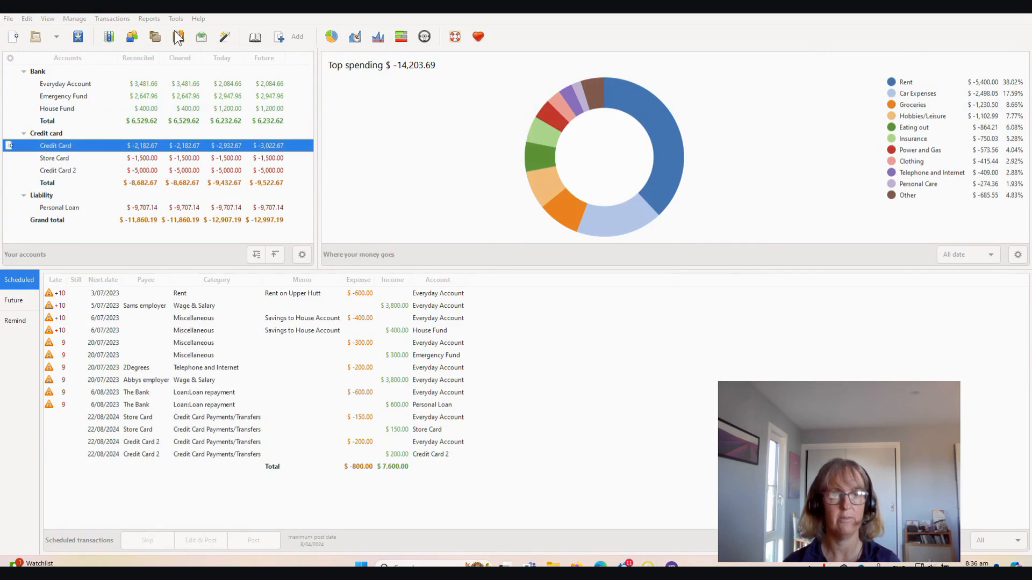
left_click(147, 21)
left_click(157, 32)
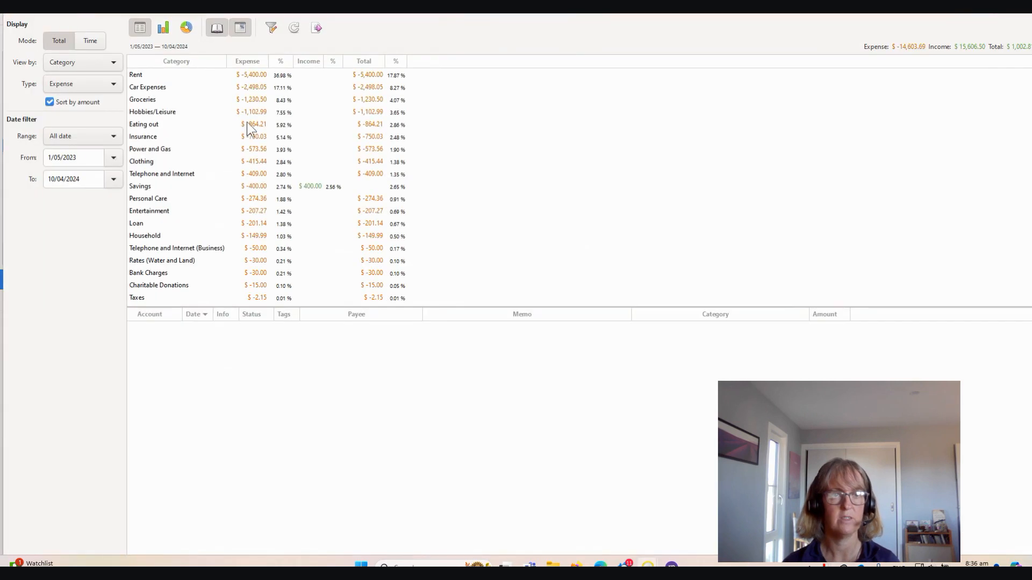
left_click(111, 137)
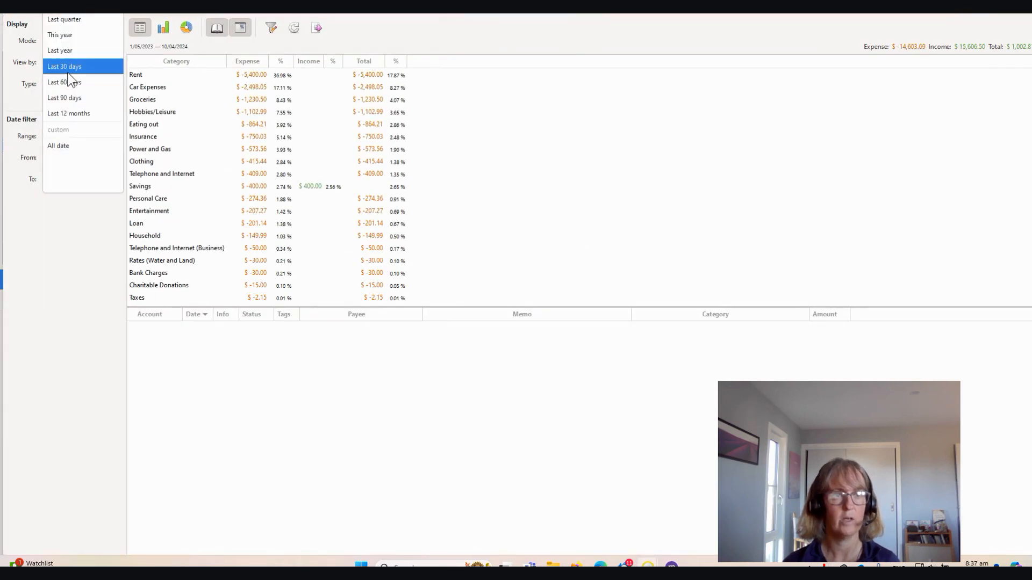
scroll(68, 72, "up", 3)
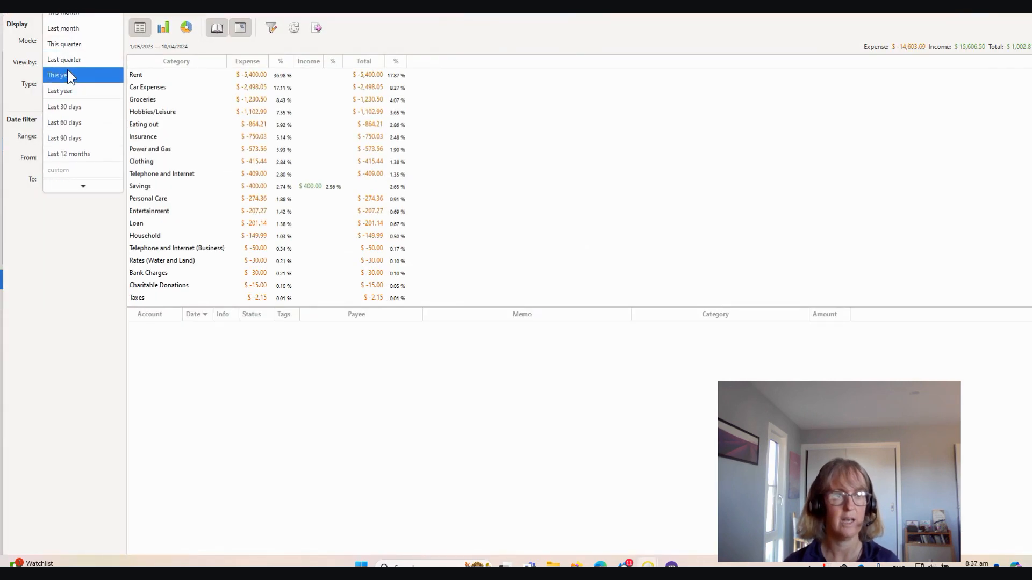
left_click(61, 16)
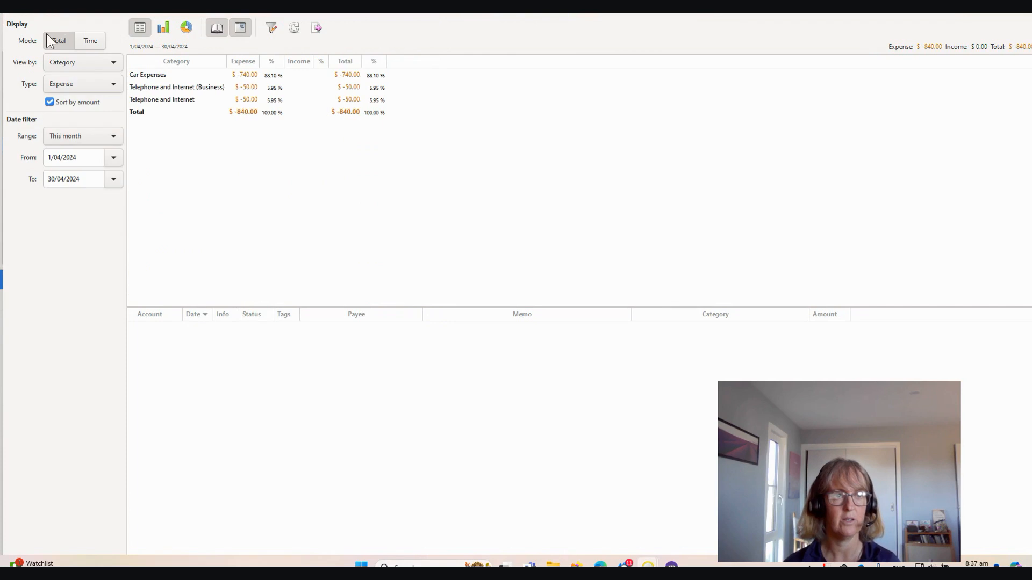
- Inspect the splits of the -500 transaction under Car Expenses without changing them, and sort the detail list by category
left_click(164, 80)
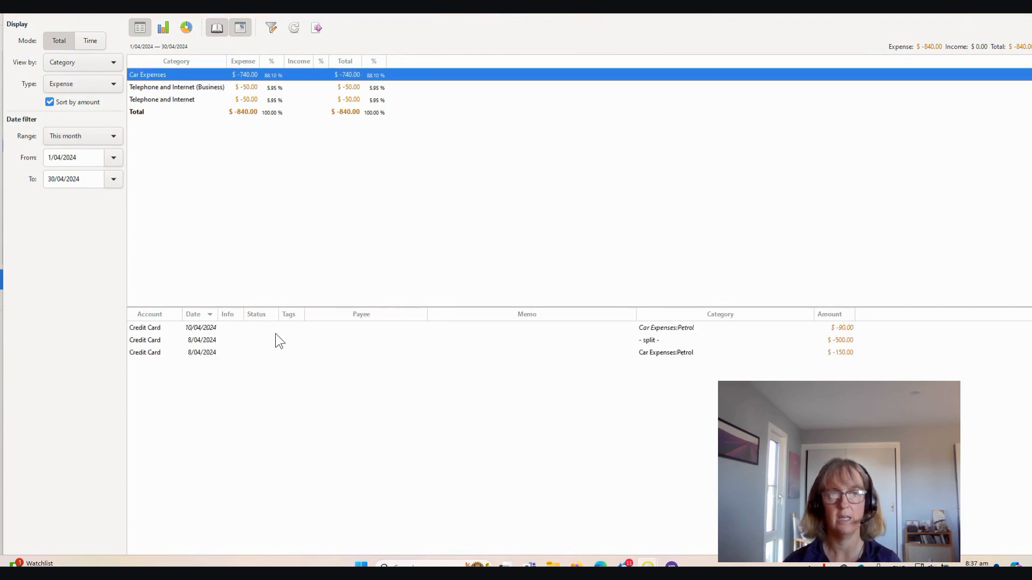
left_click(650, 344)
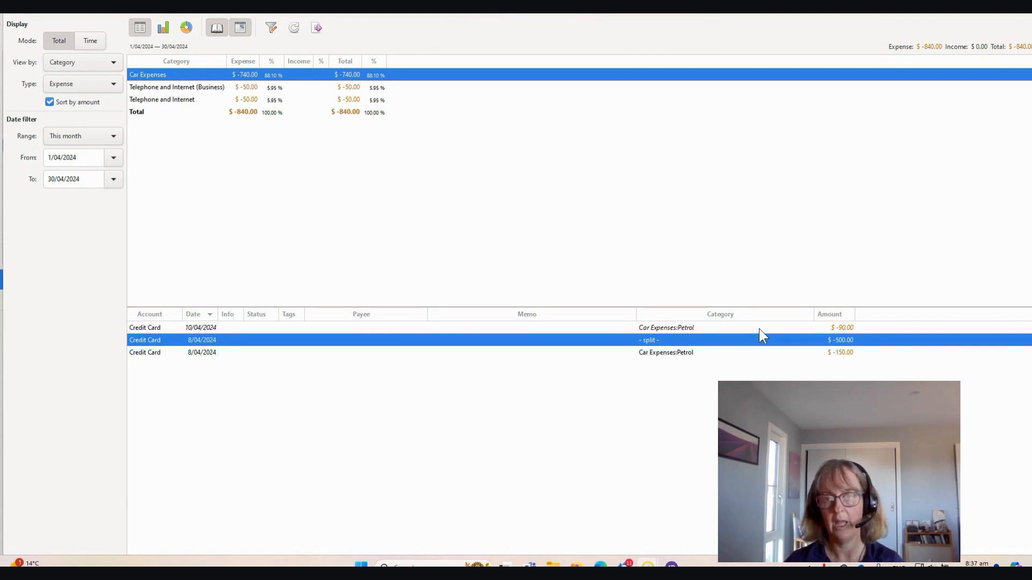
double_click(650, 344)
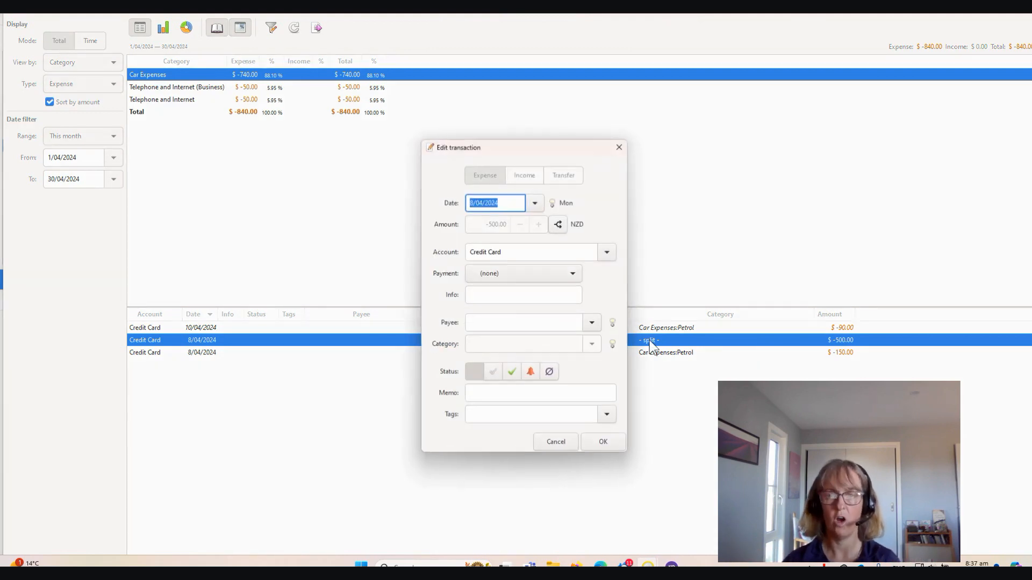
left_click(559, 221)
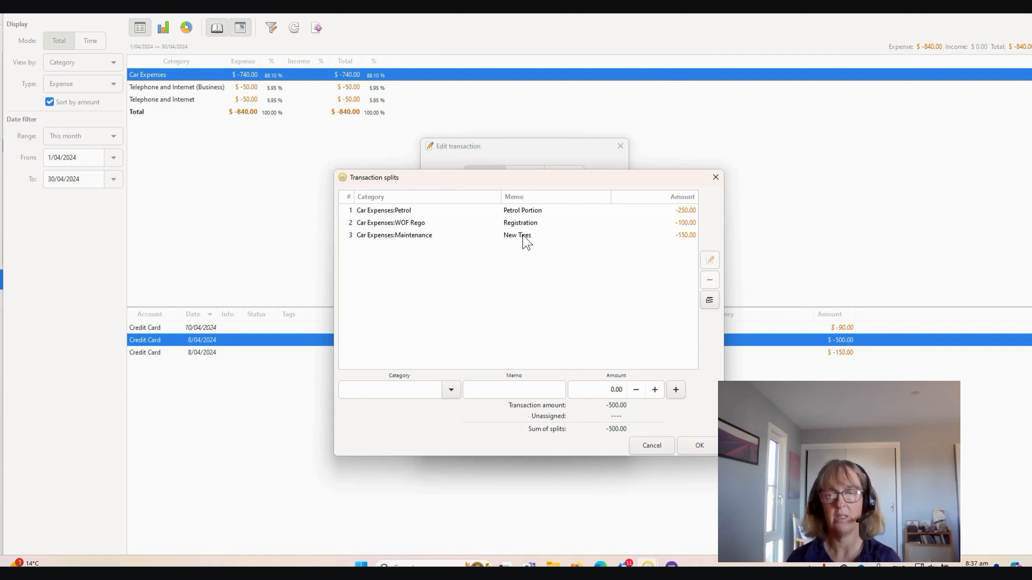
left_click(652, 446)
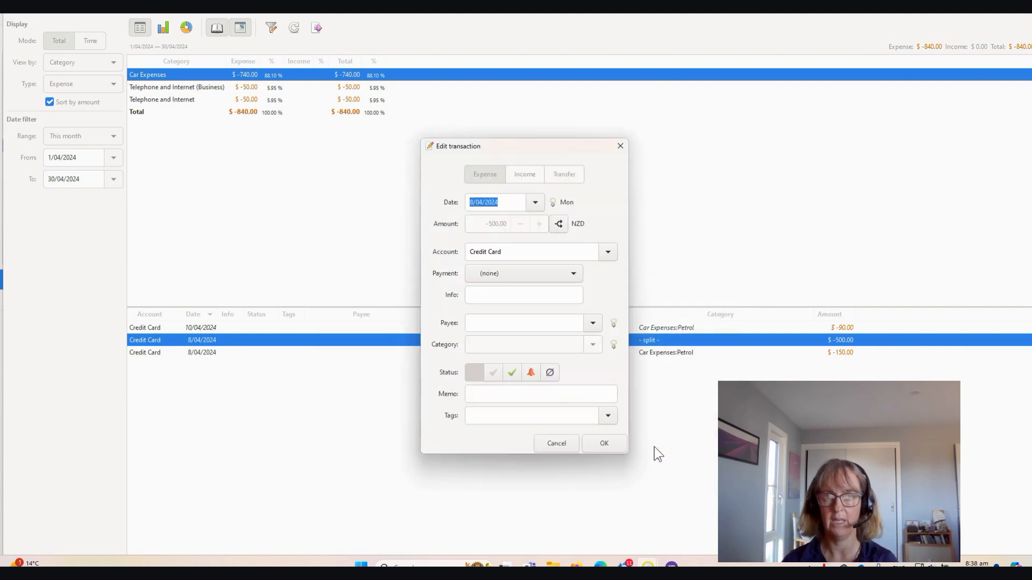
left_click(556, 443)
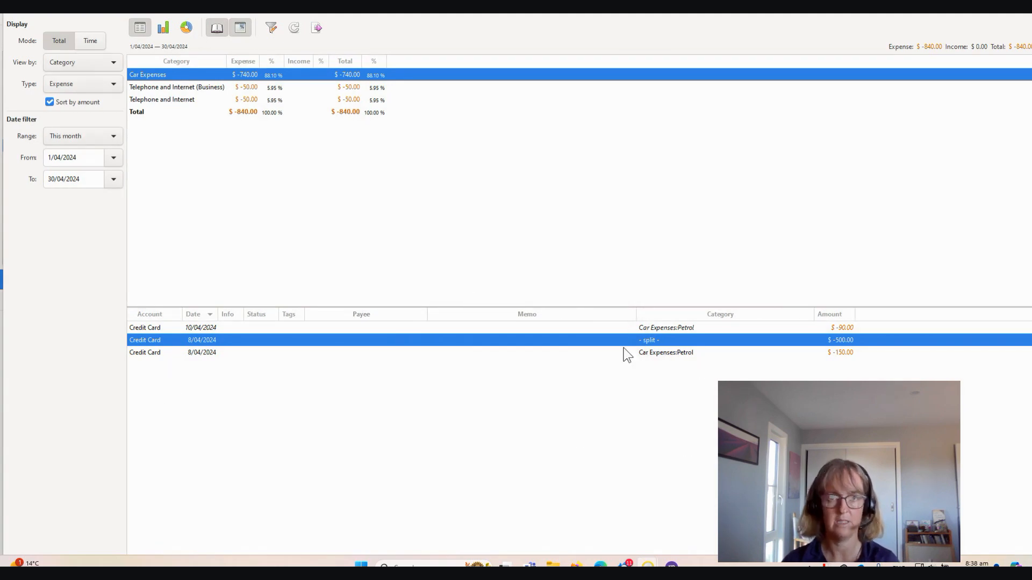
left_click(735, 316)
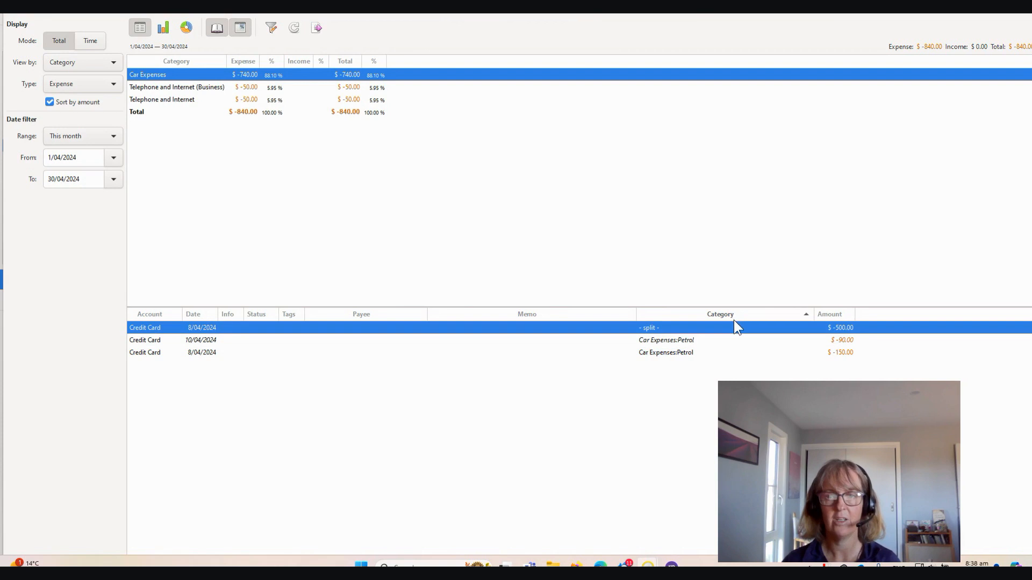